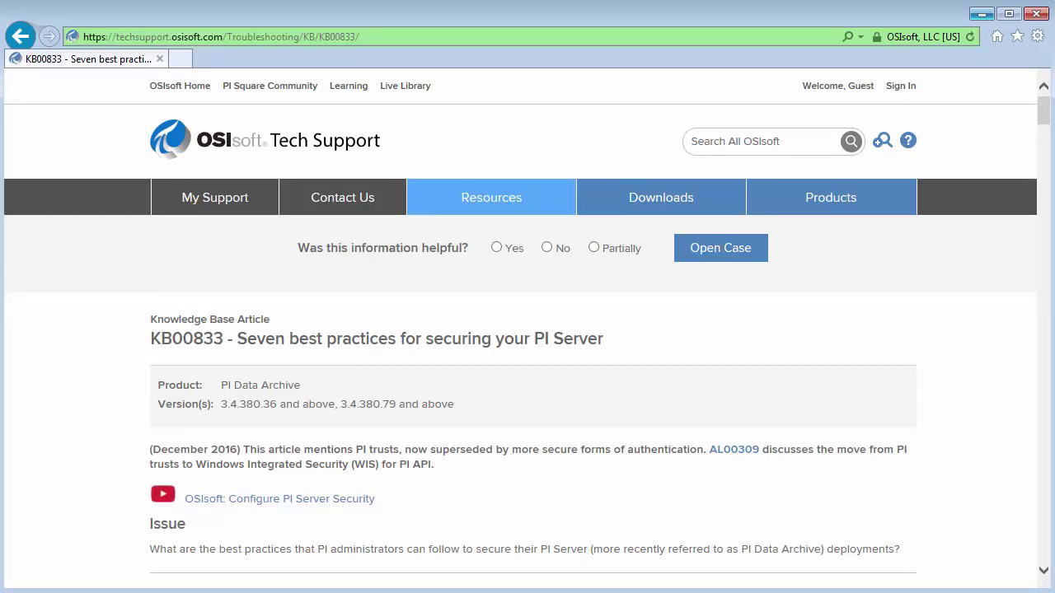
- Scroll to Table 5.1 and outline its Interface and Buffering minimum-permission rows
left_click_drag(1043, 115, 1003, 384)
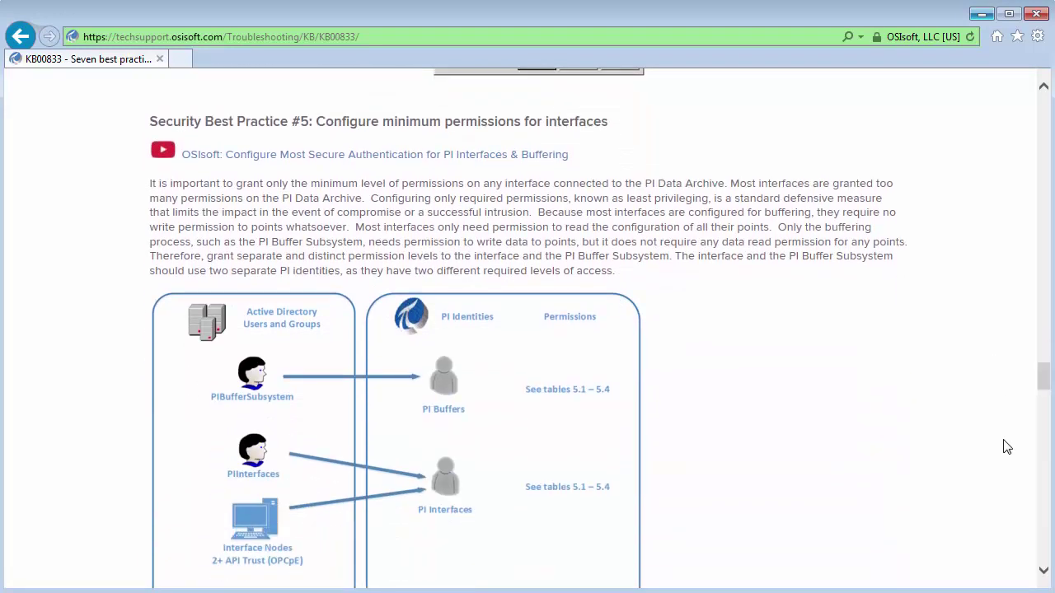
left_click(1046, 466)
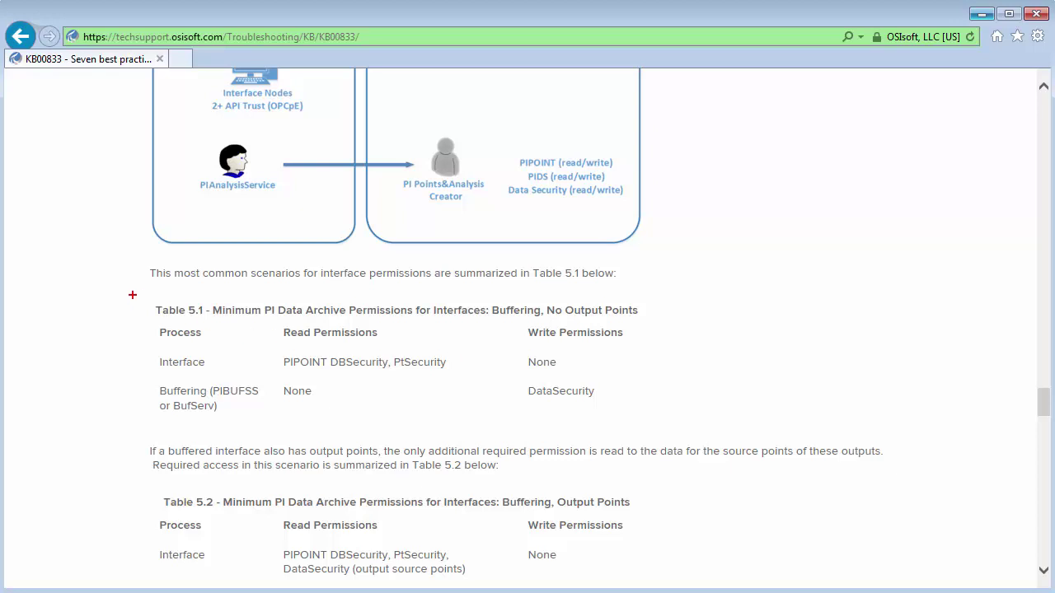
mouse_move(132, 294)
left_mouse_down()
mouse_move(321, 431)
mouse_move(655, 429)
left_mouse_up()
key("Escape")
mouse_move(146, 346)
left_mouse_down()
mouse_move(290, 372)
mouse_move(586, 381)
left_mouse_up()
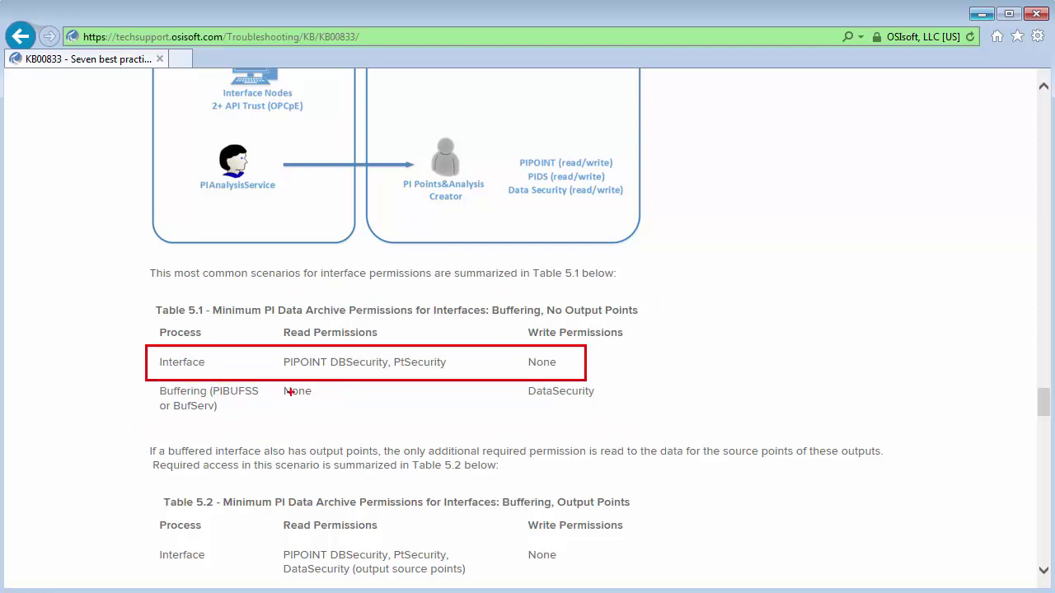
mouse_move(142, 387)
left_mouse_down()
mouse_move(174, 399)
mouse_move(605, 418)
left_mouse_up()
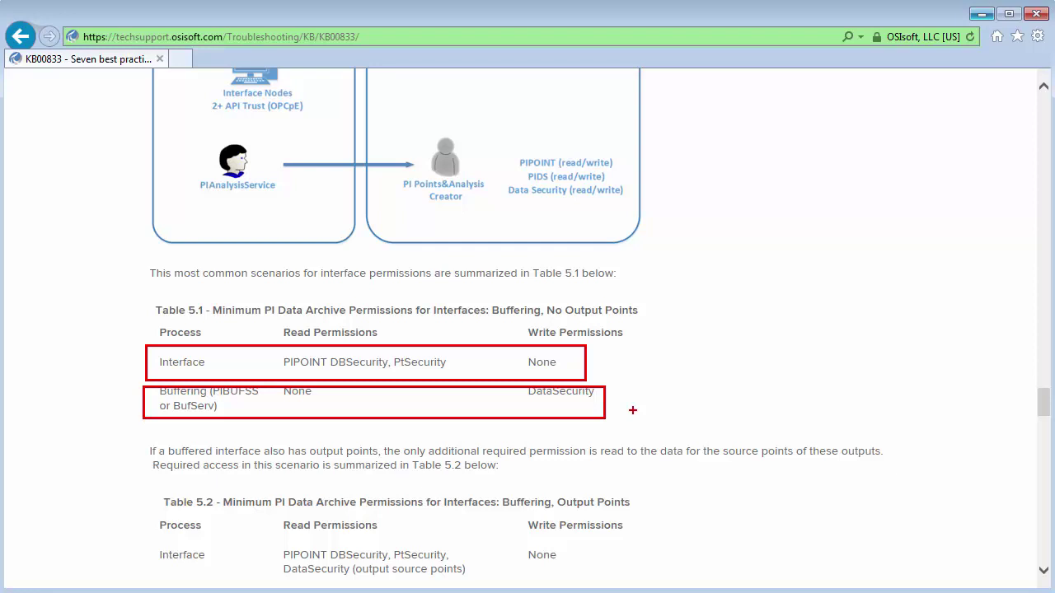
key("Escape")
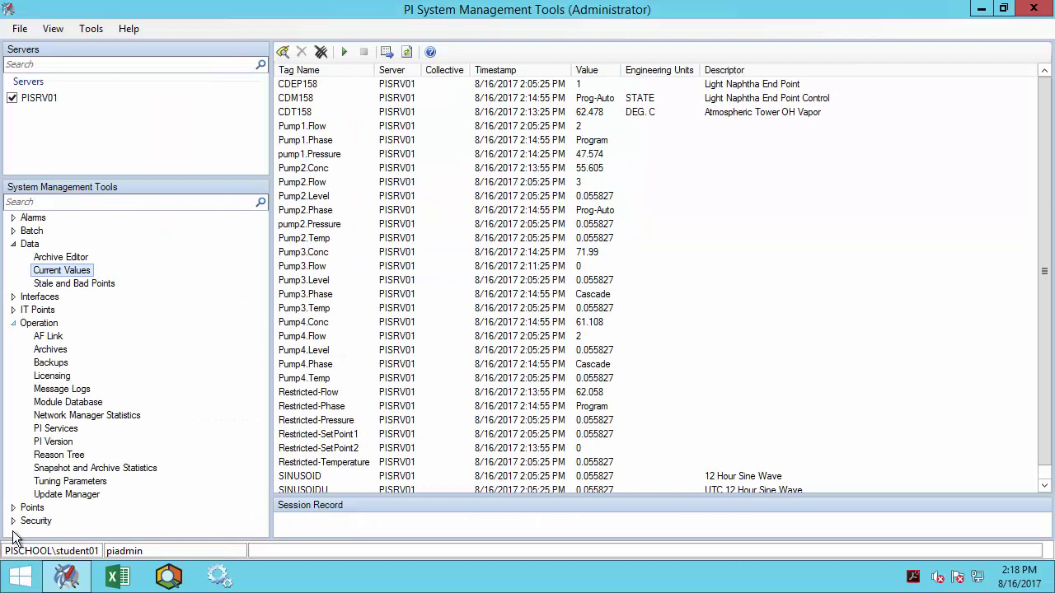
- Create a new identity named 'PI Interfaces' under Security > Identities, Users, & Groups
left_click(13, 521)
left_click(86, 496)
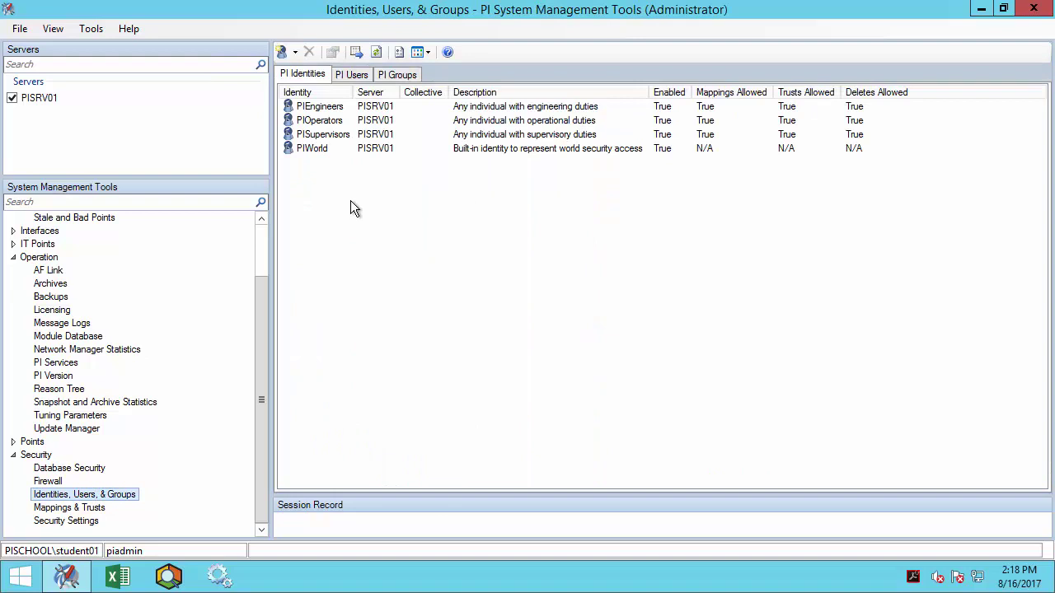
right_click(360, 231)
left_click(400, 233)
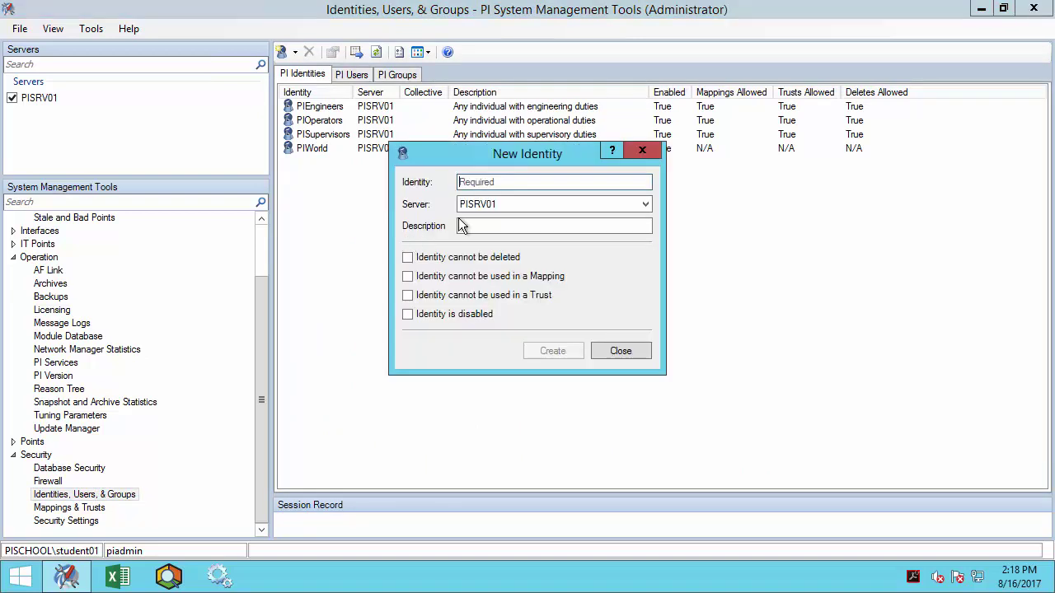
type("PI")
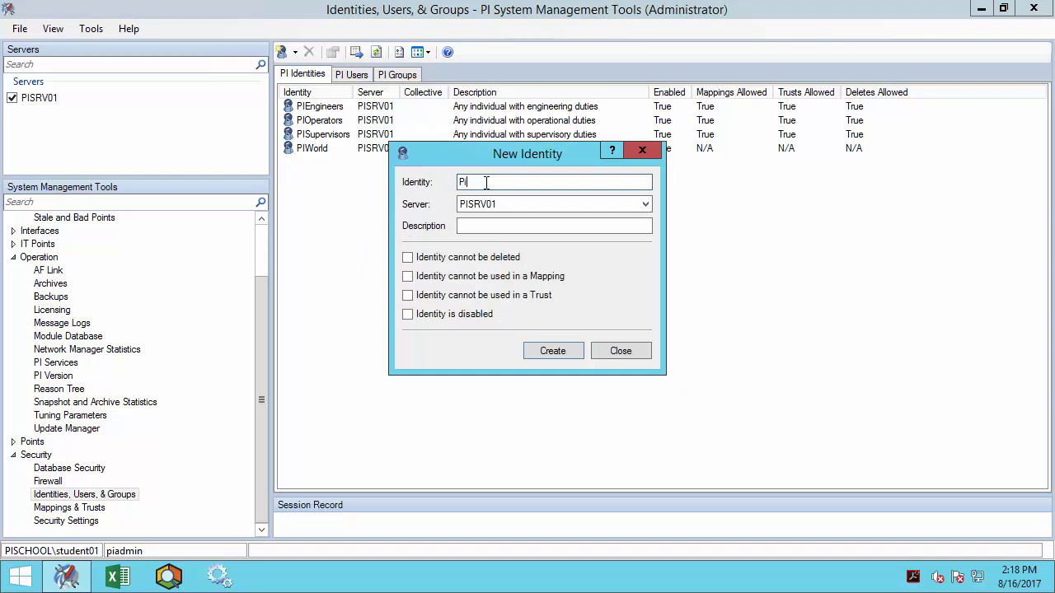
type(" Interfaces")
left_click(564, 348)
- Create a second new identity named 'PI Buffers'
right_click(388, 256)
left_click(435, 270)
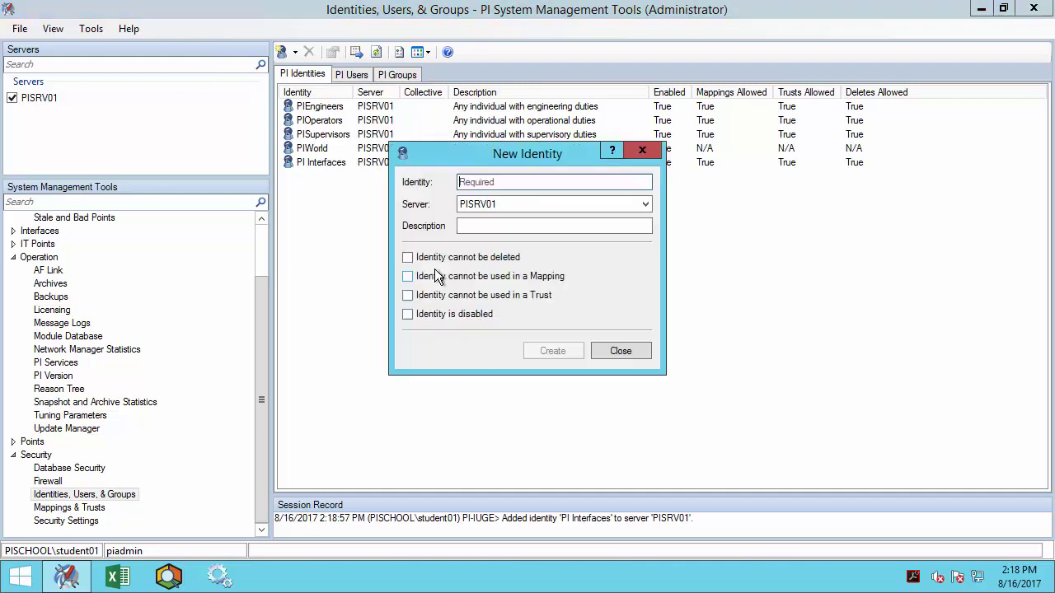
type("PI Buffers")
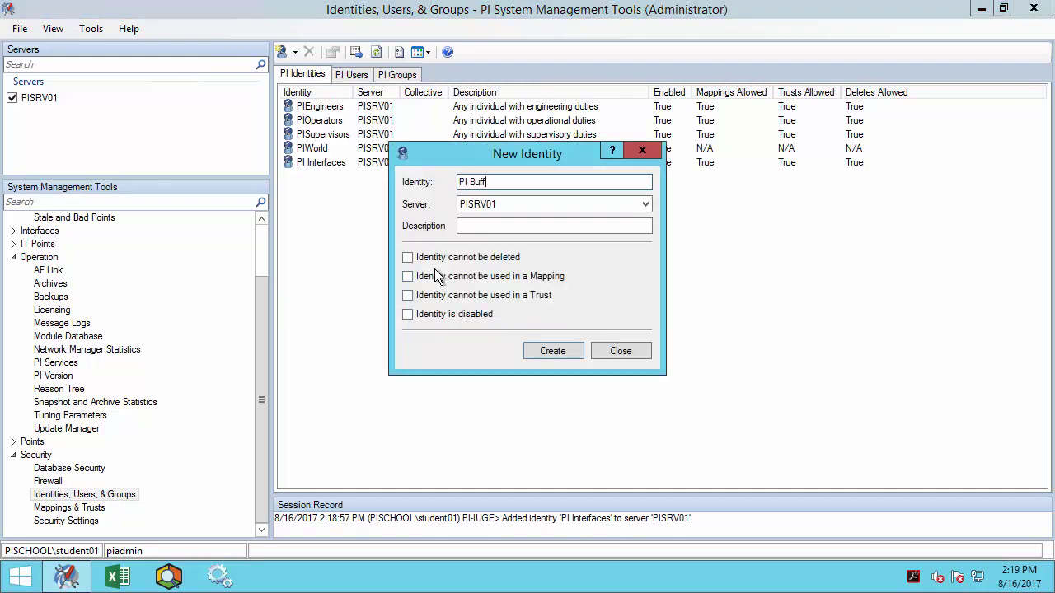
left_click(552, 351)
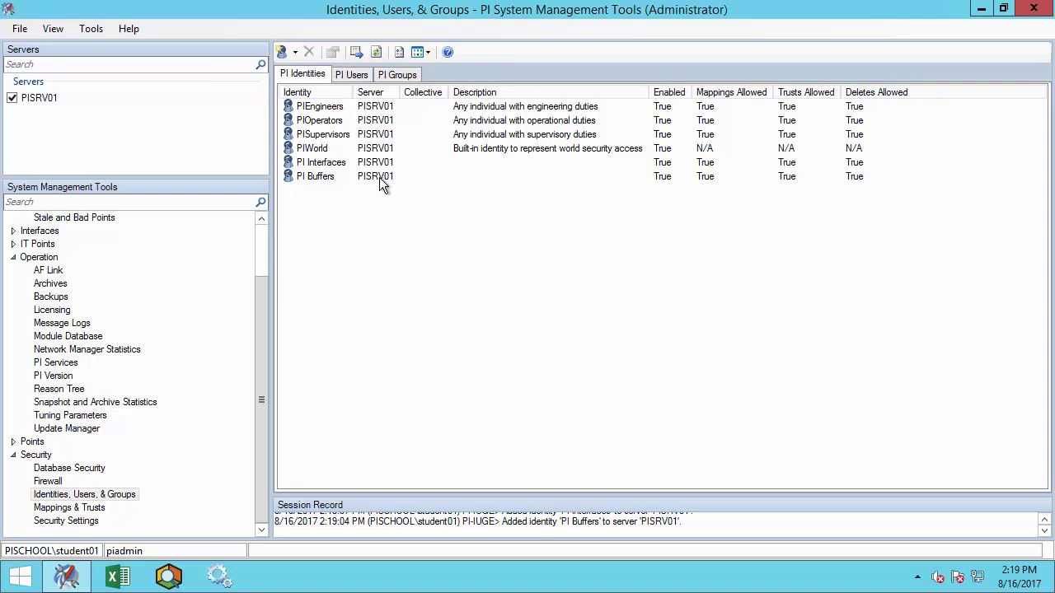
- Mark the PIWorld identity as disabled in its Properties and confirm
left_click(319, 153)
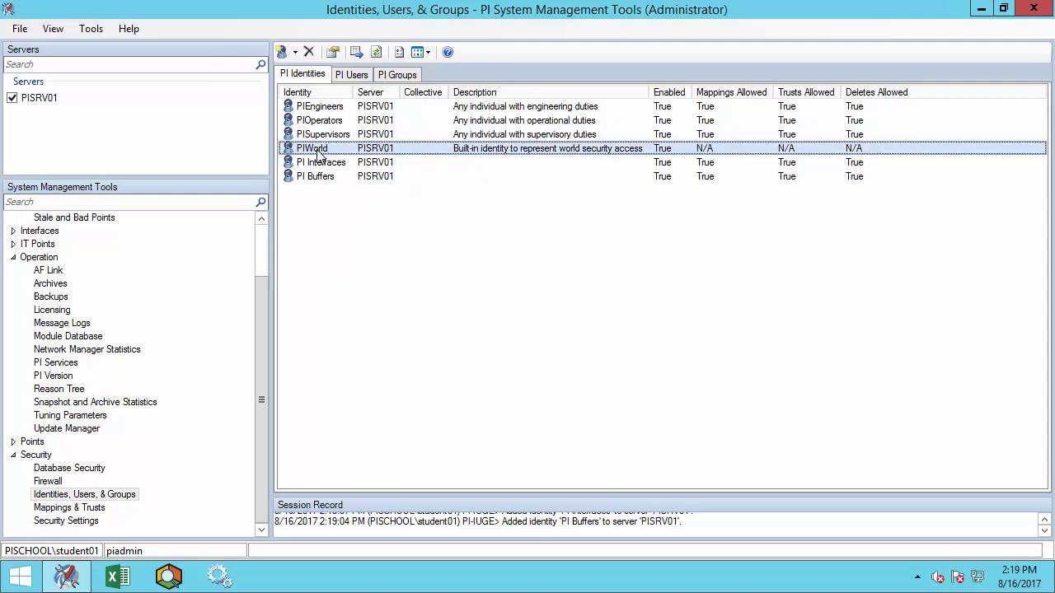
right_click(318, 153)
left_click(357, 265)
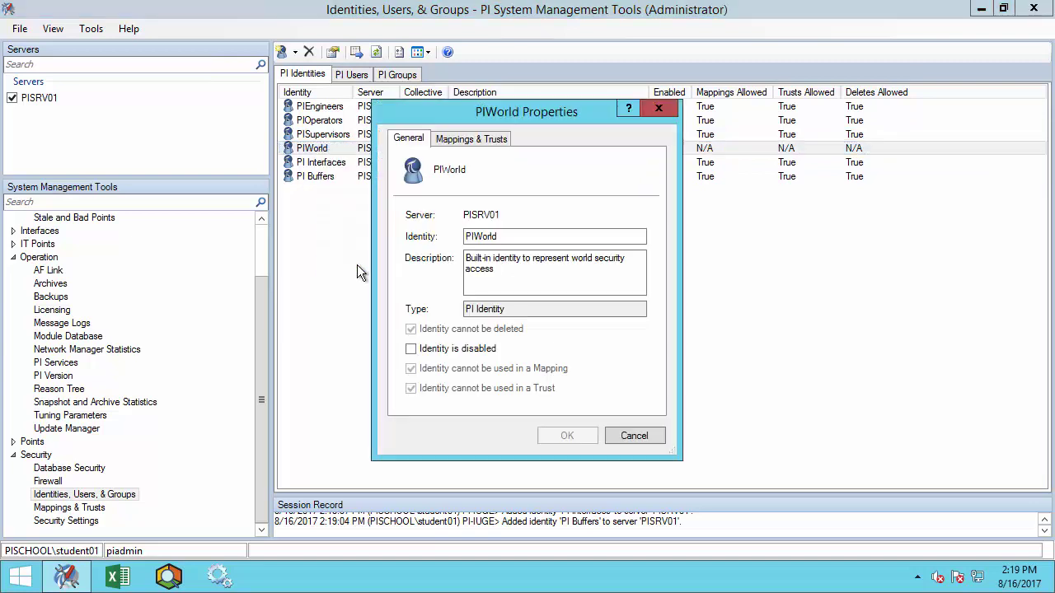
left_click(411, 350)
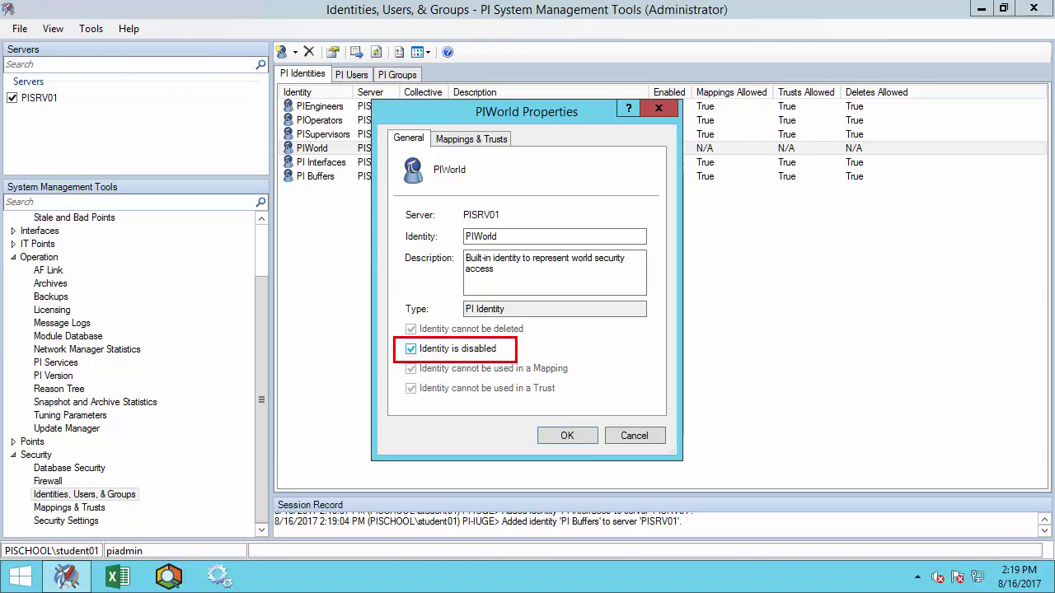
left_click(566, 437)
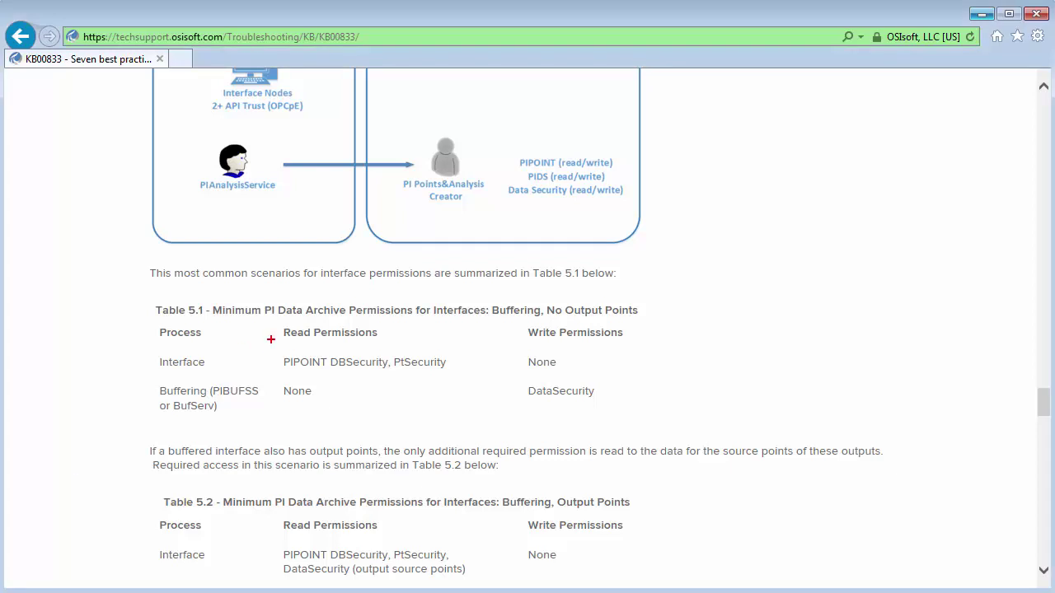
- Add the PI Interfaces identity to the PIPOINT table's database security with read access
left_click_drag(267, 349, 415, 381)
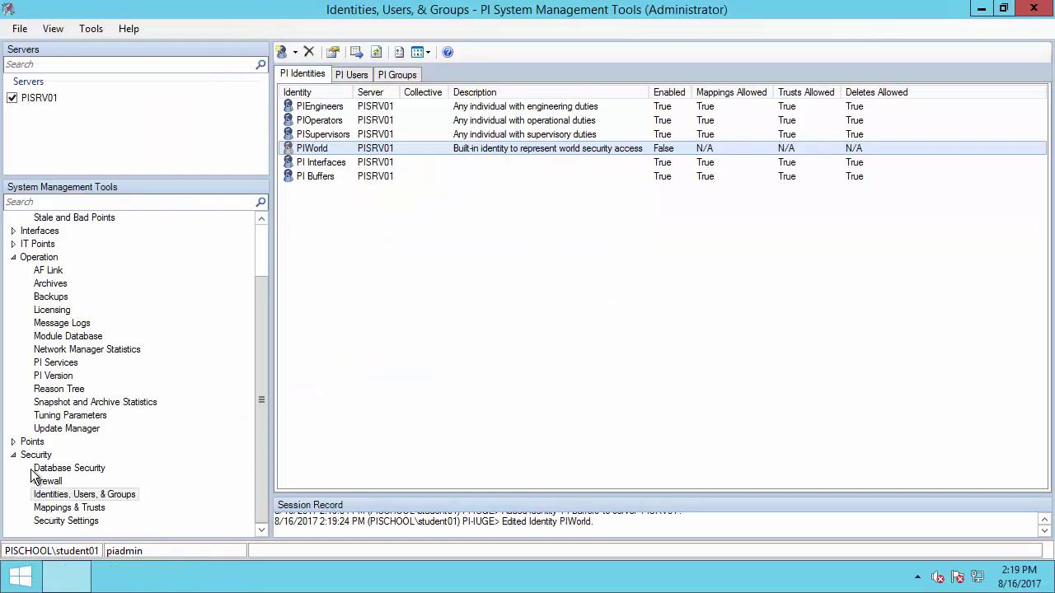
left_click(37, 472)
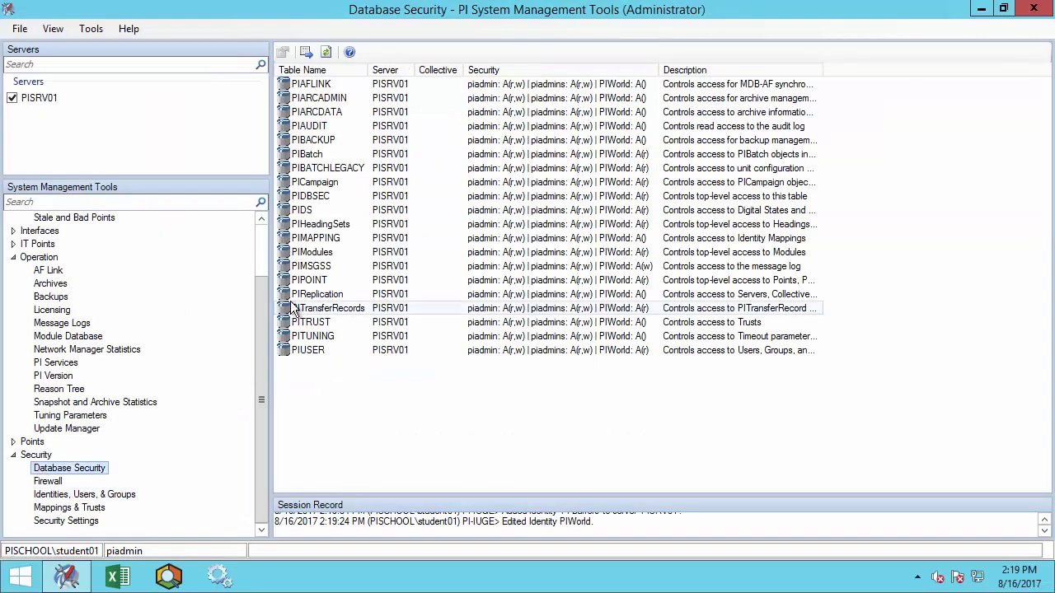
double_click(307, 280)
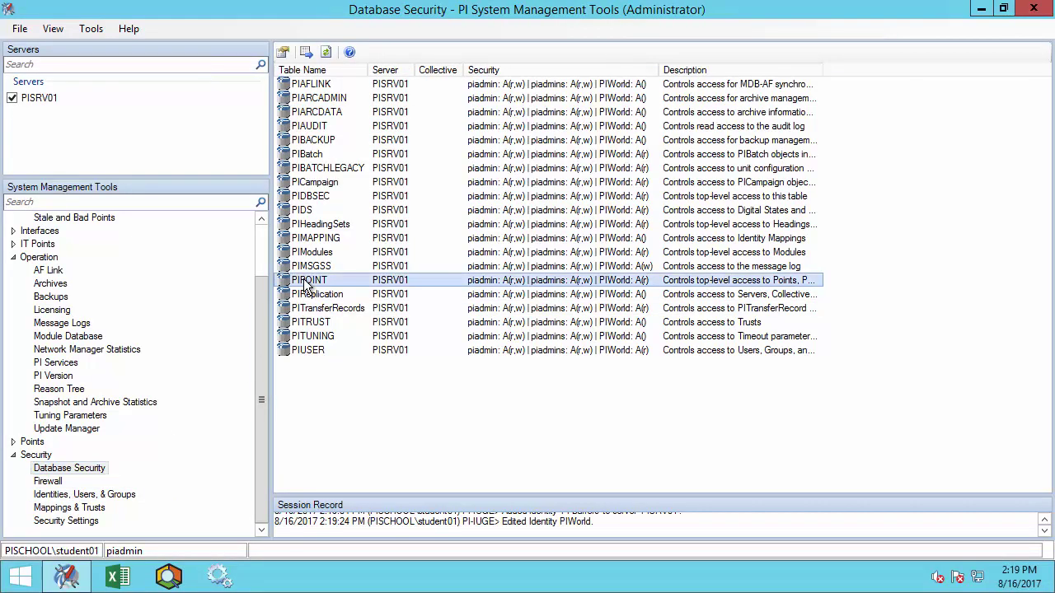
left_click(529, 329)
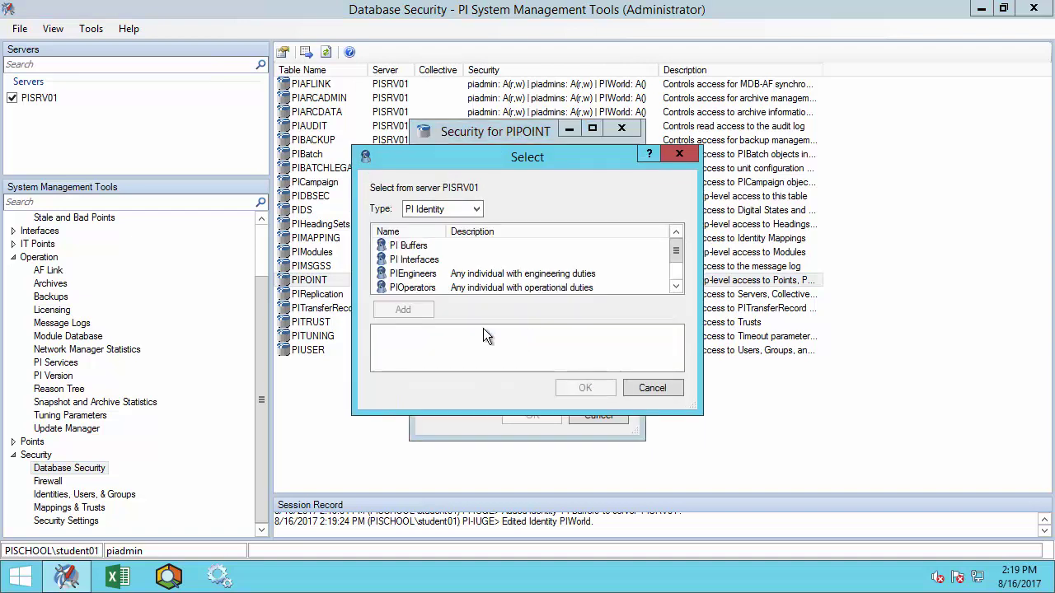
left_click(474, 260)
left_click(403, 310)
left_click(584, 388)
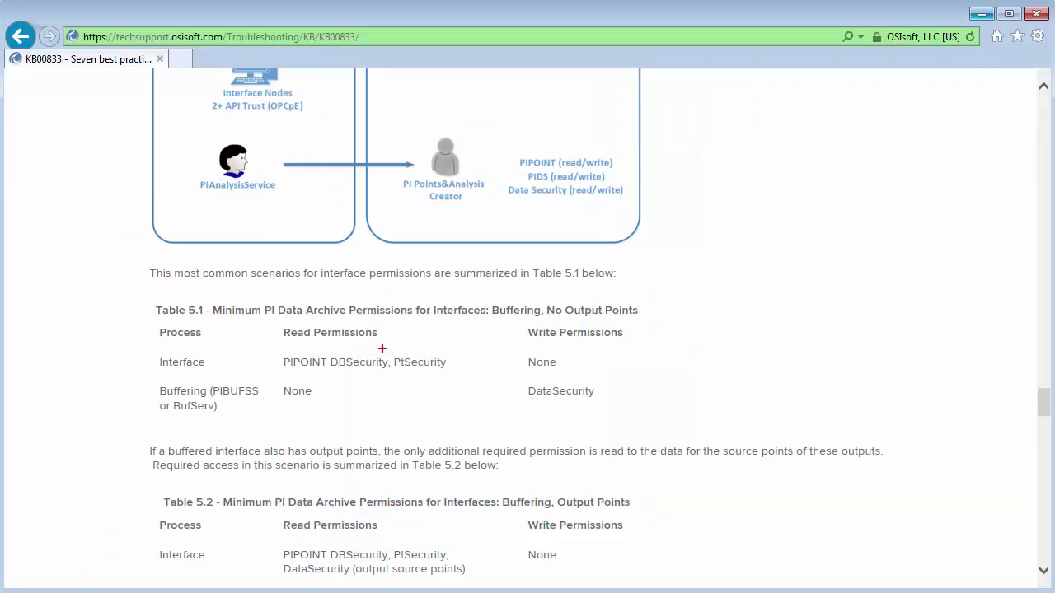
left_click_drag(381, 349, 459, 374)
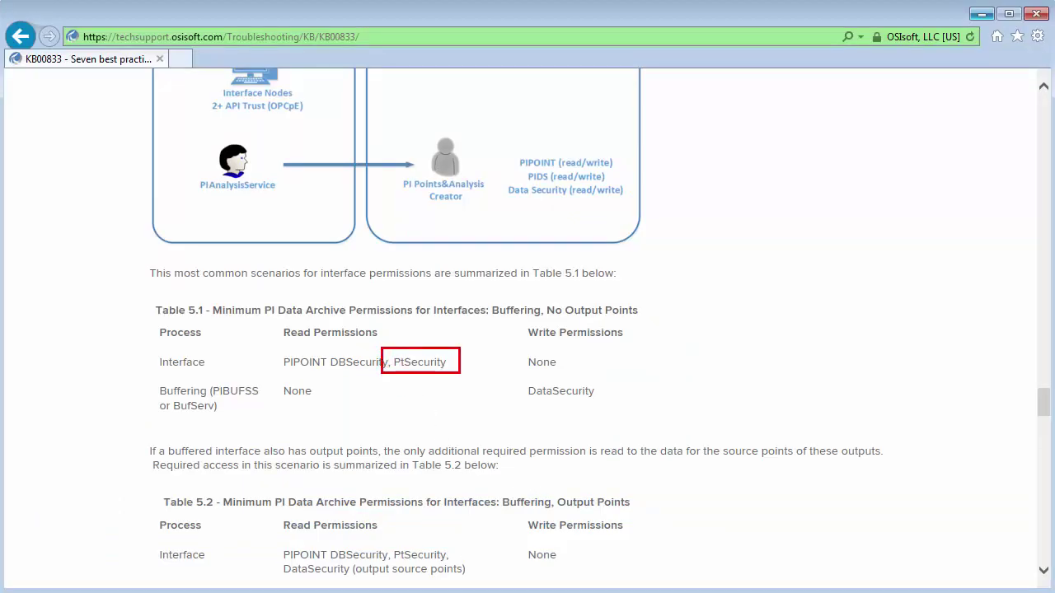
key("Escape")
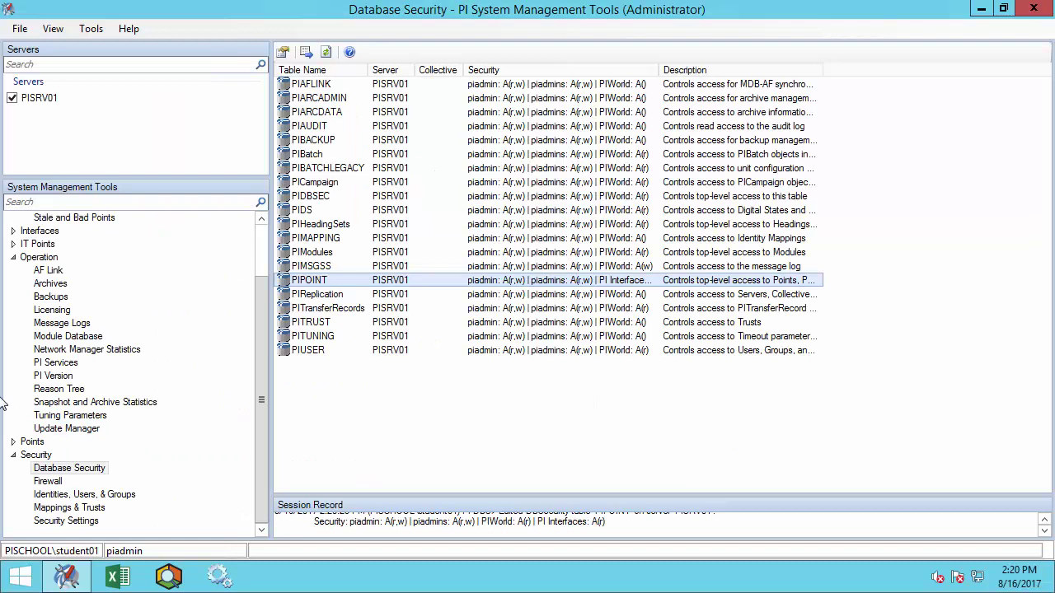
left_click(14, 442)
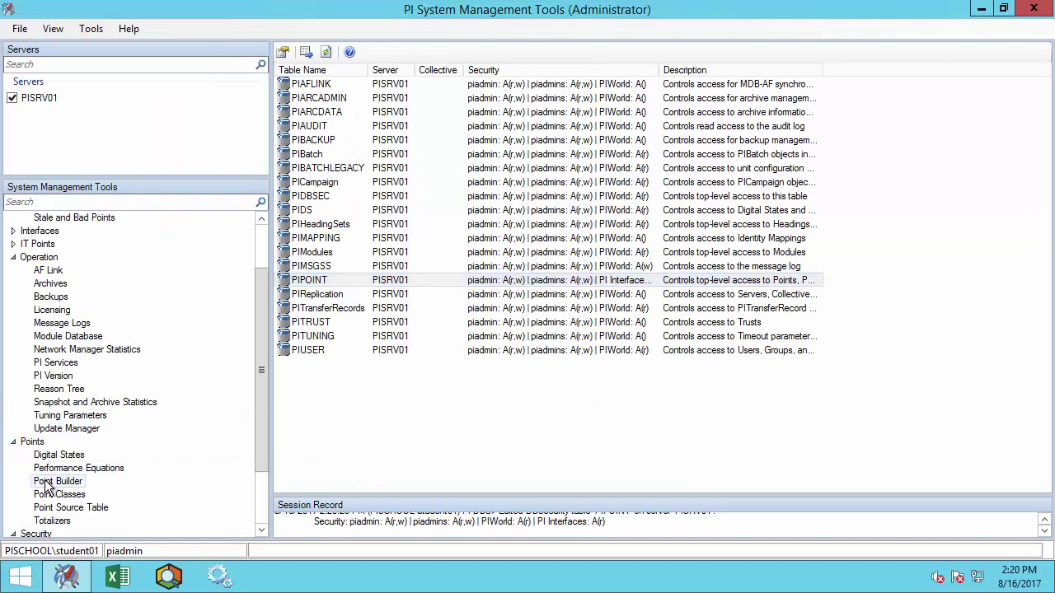
- Load the SINUSOID tag into Point Builder by searching point source R
left_click(48, 482)
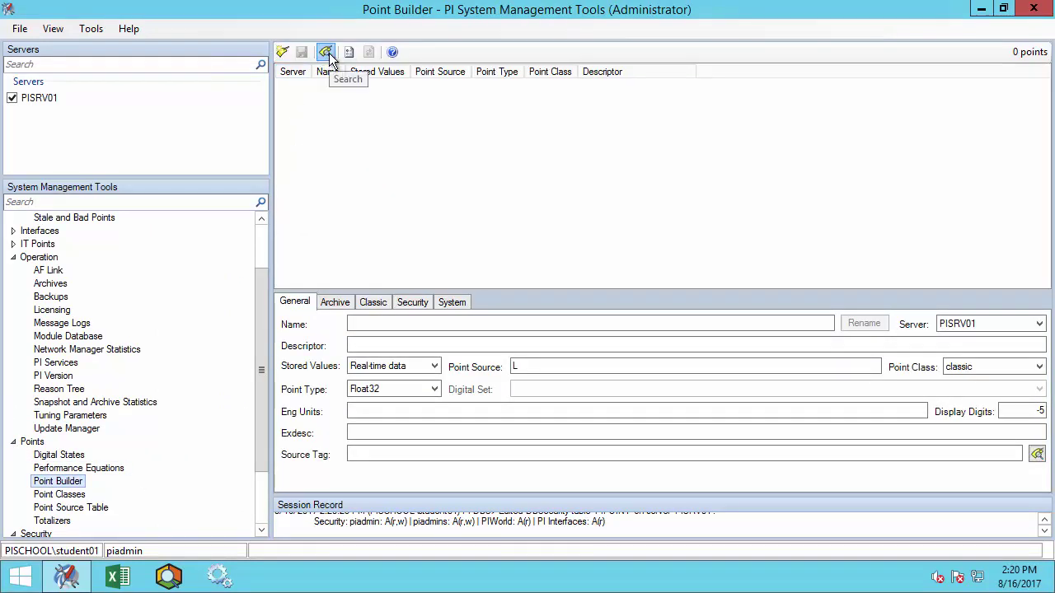
left_click(326, 53)
key("Tab")
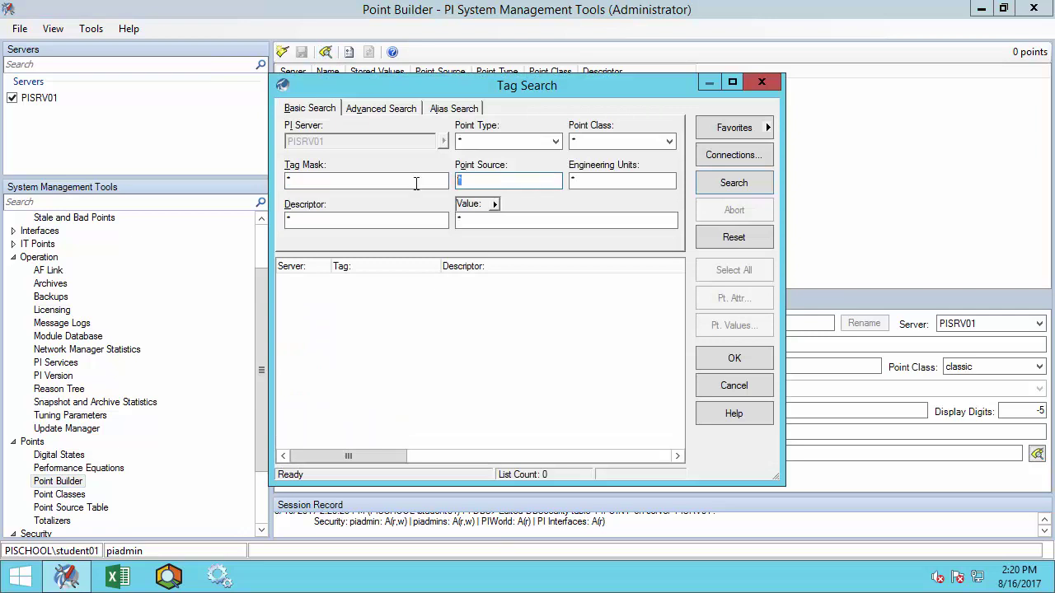
type("R")
left_click(734, 183)
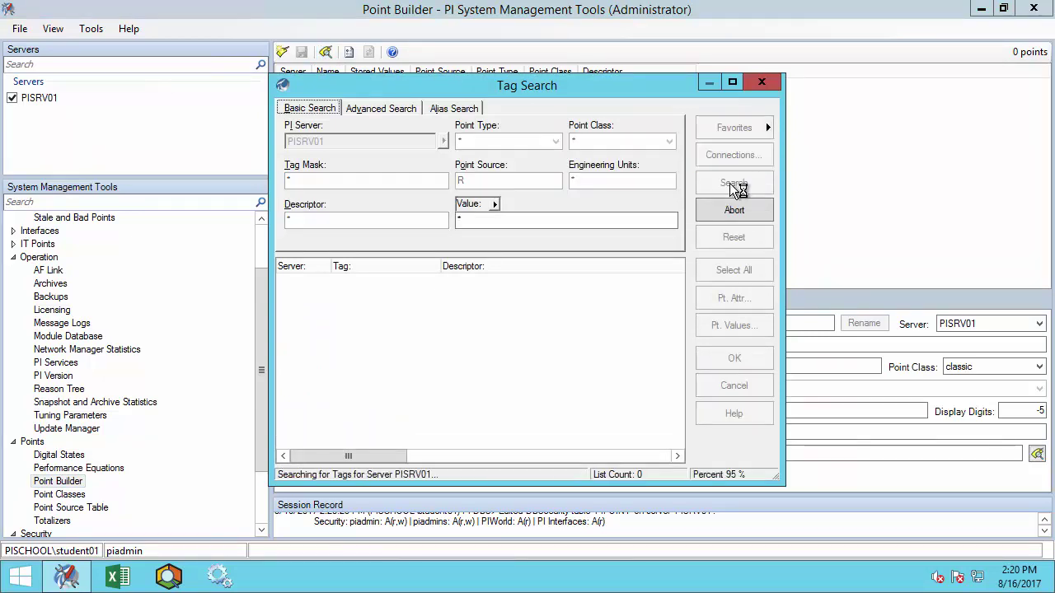
left_click(634, 281)
left_click(705, 358)
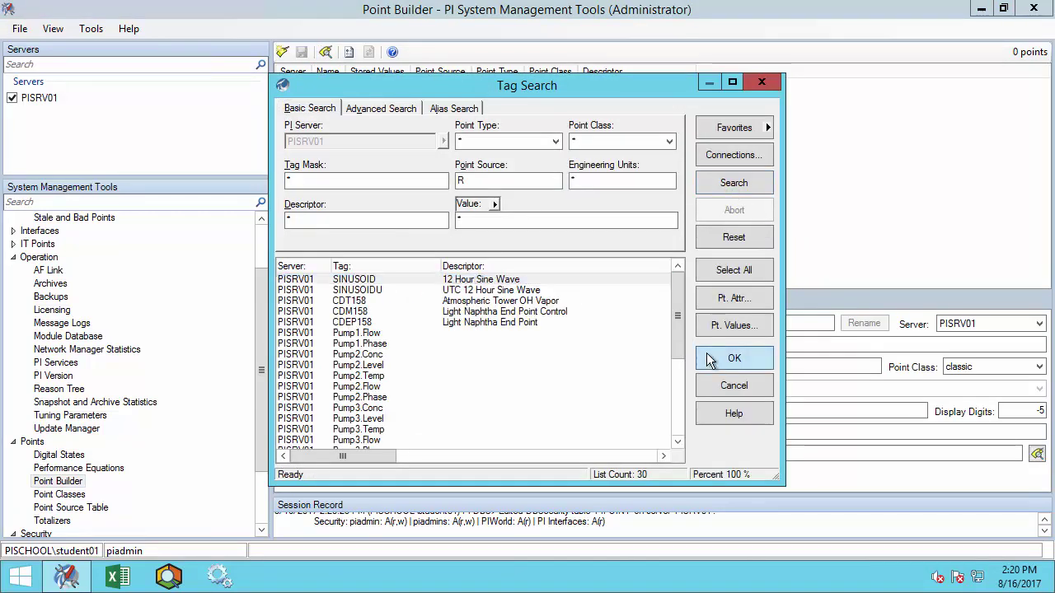
- Show SINUSOID's security settings and pick PI Interfaces for its point security
left_click(413, 303)
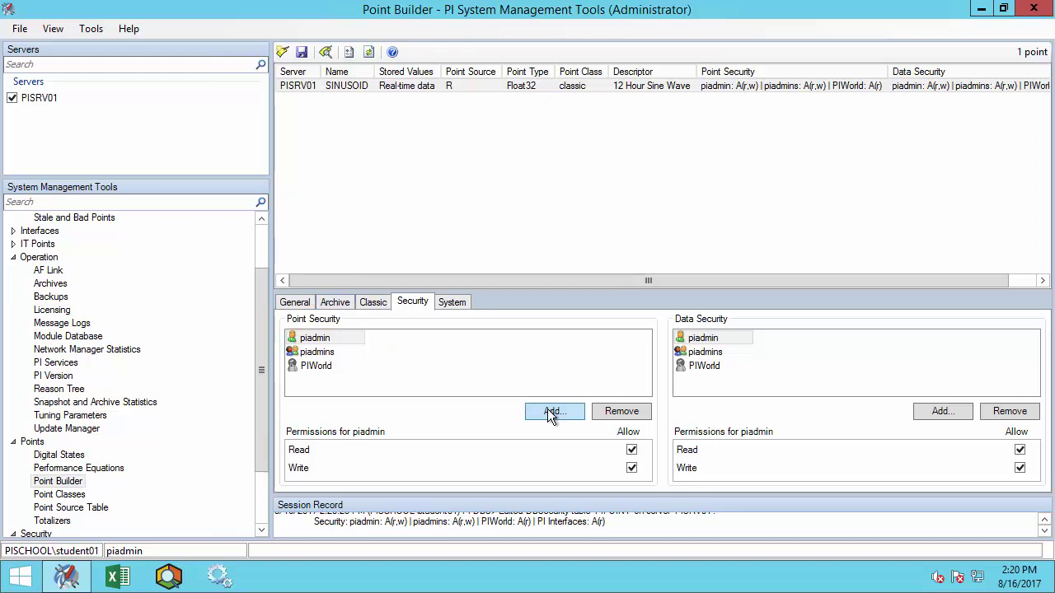
left_click(547, 411)
left_click(416, 259)
- Add PI Interfaces to SINUSOID's point security and PI Buffers to its data security
left_click(420, 311)
left_click(568, 386)
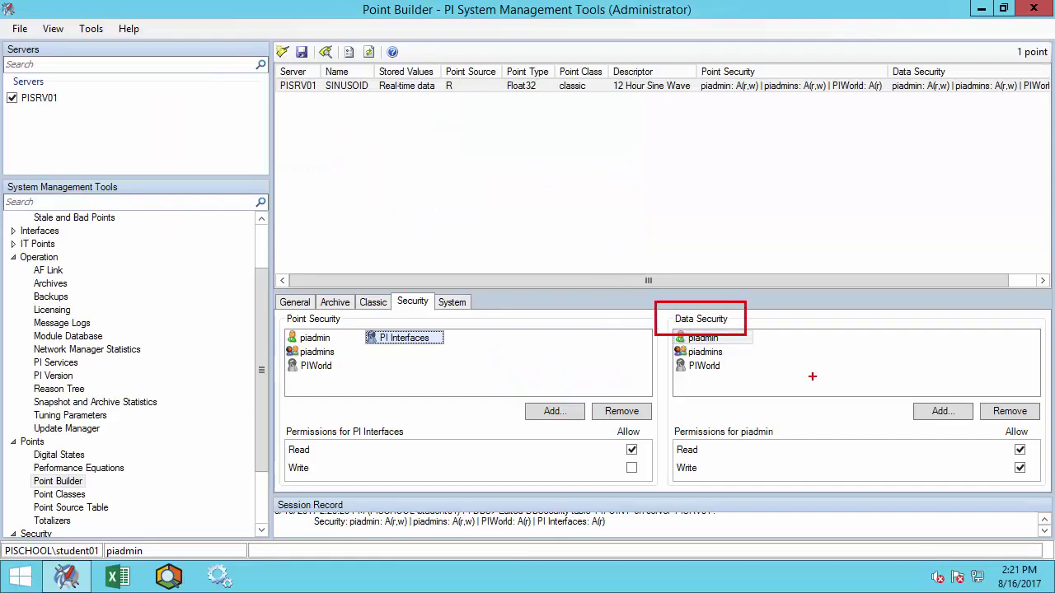
left_click(938, 415)
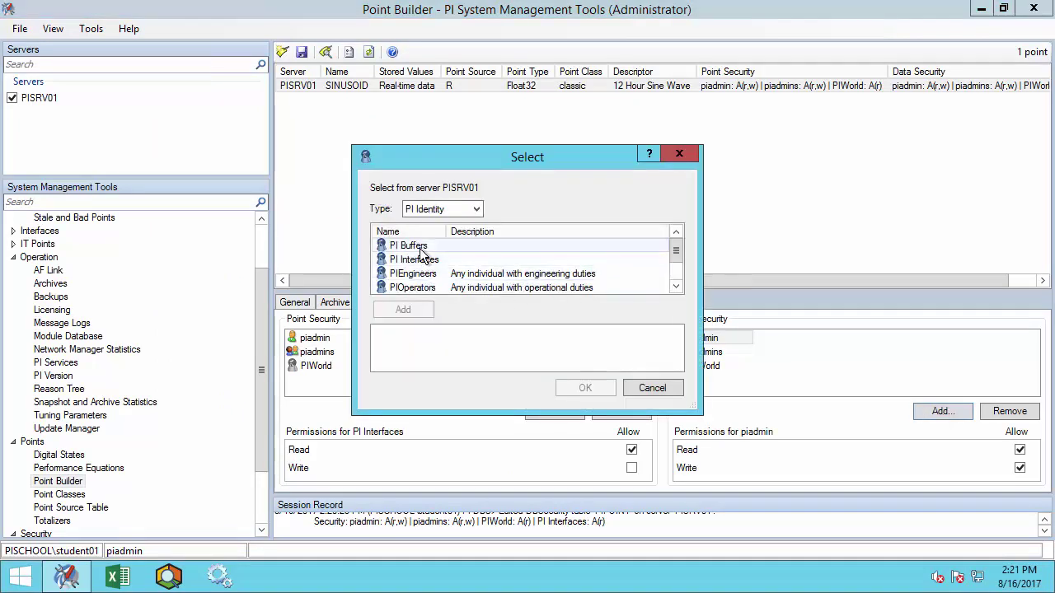
left_click(416, 246)
left_click(428, 314)
left_click(577, 388)
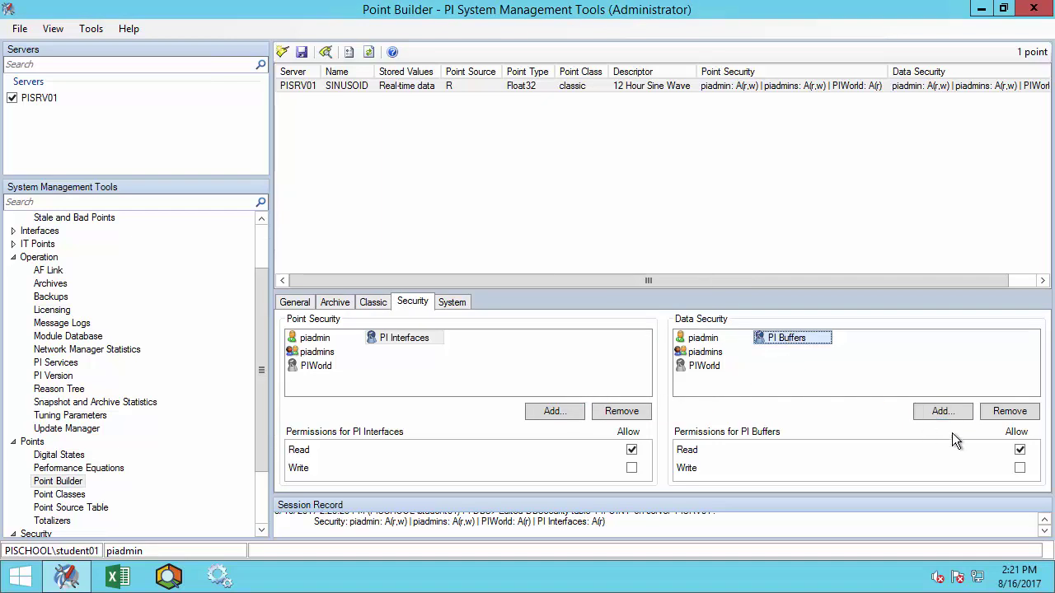
- Give PI Buffers write-only data access and save the SINUSOID point
left_click(1020, 450)
left_click(1020, 468)
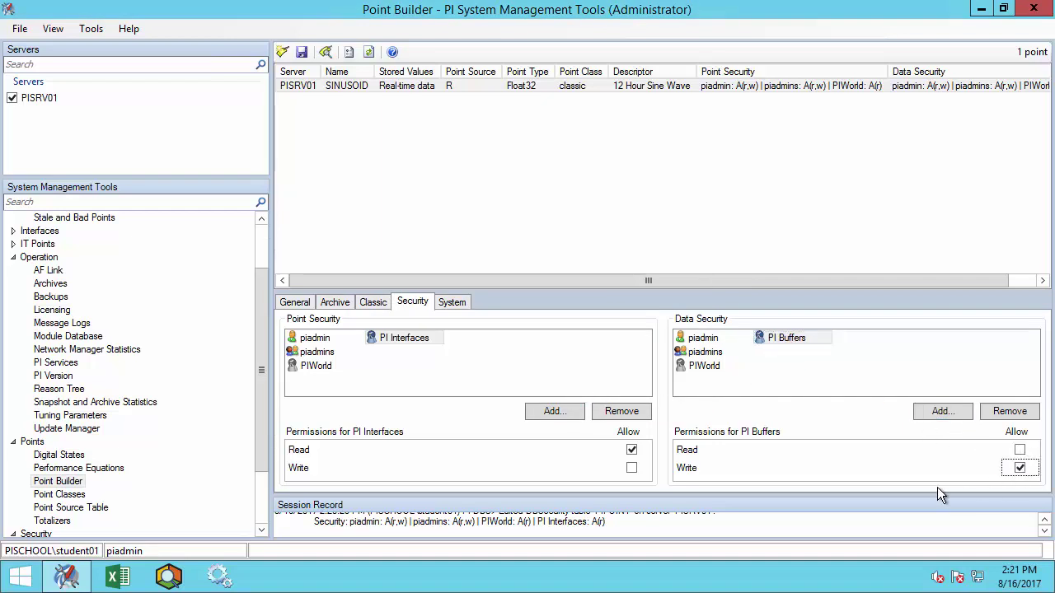
key("ctrl+2")
mouse_move(655, 453)
left_mouse_down()
mouse_move(816, 488)
mouse_move(1032, 486)
left_mouse_up()
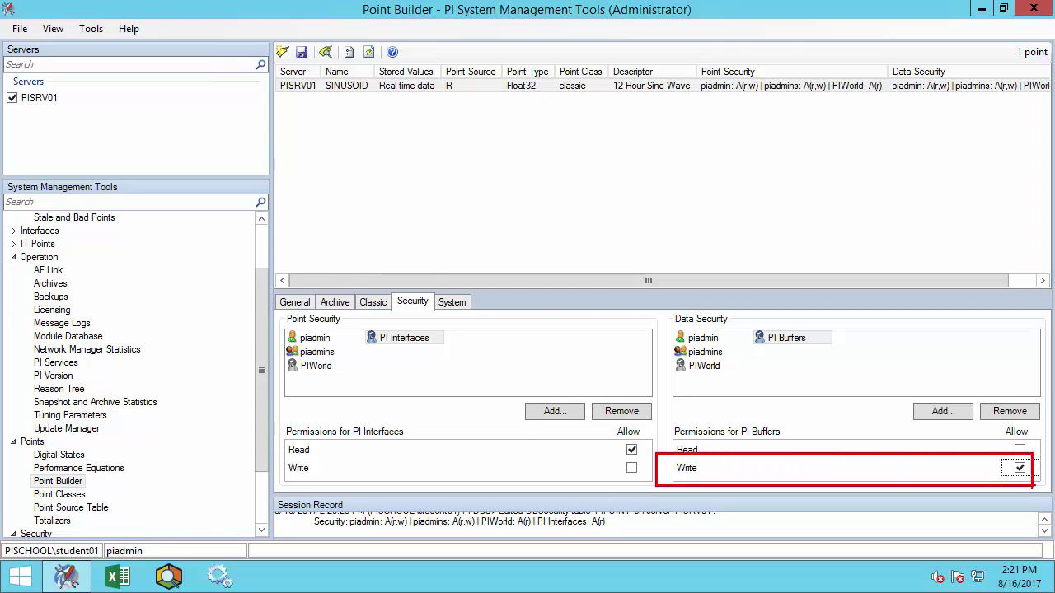
key("Escape")
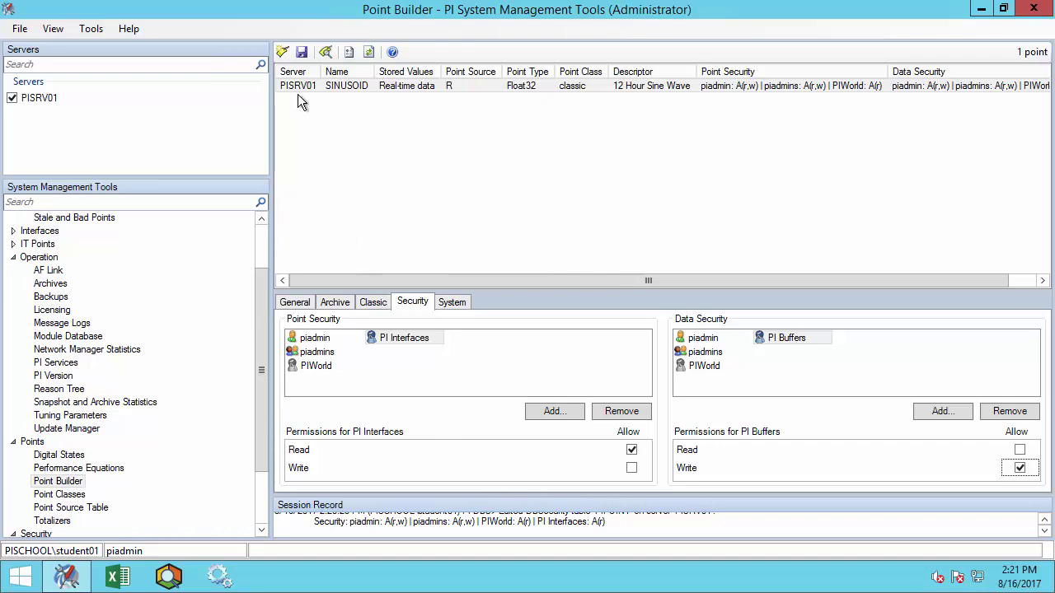
left_click(301, 53)
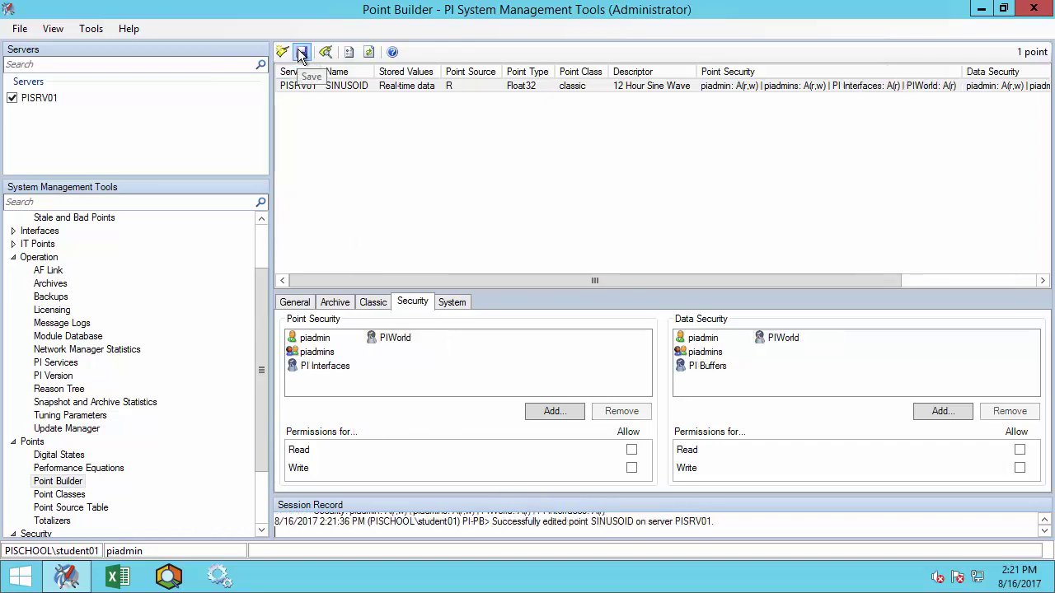
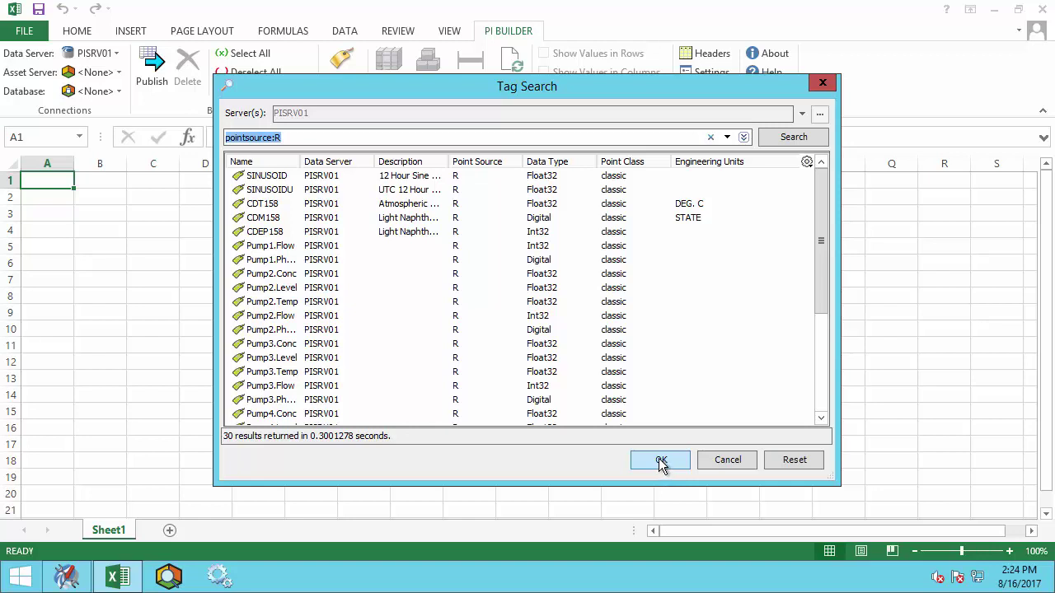
- Retrieve the point-source R points with the datasecurity and ptsecurity columns included
left_click(659, 459)
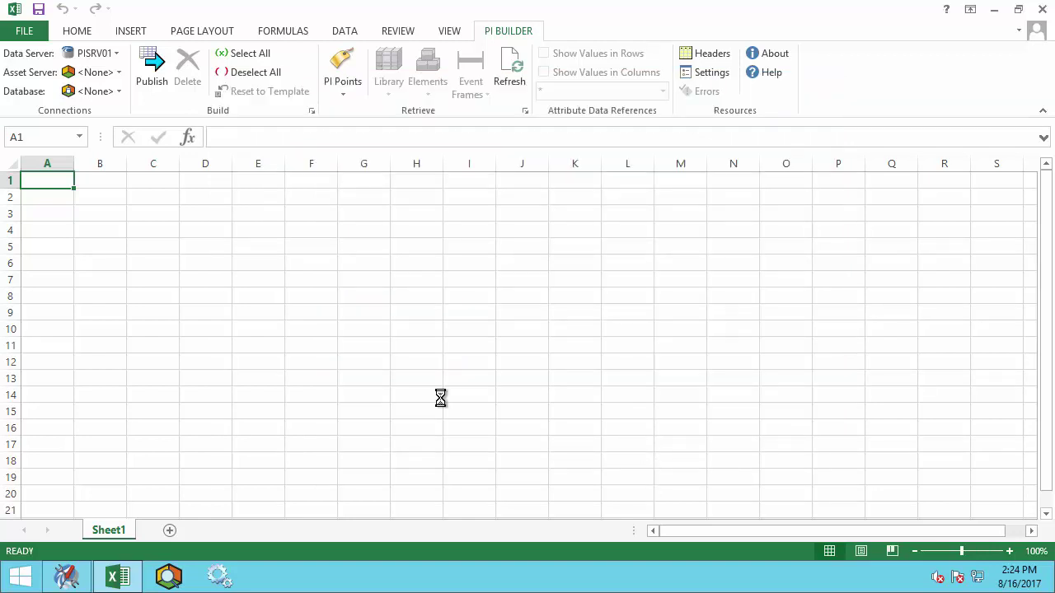
left_click(400, 256)
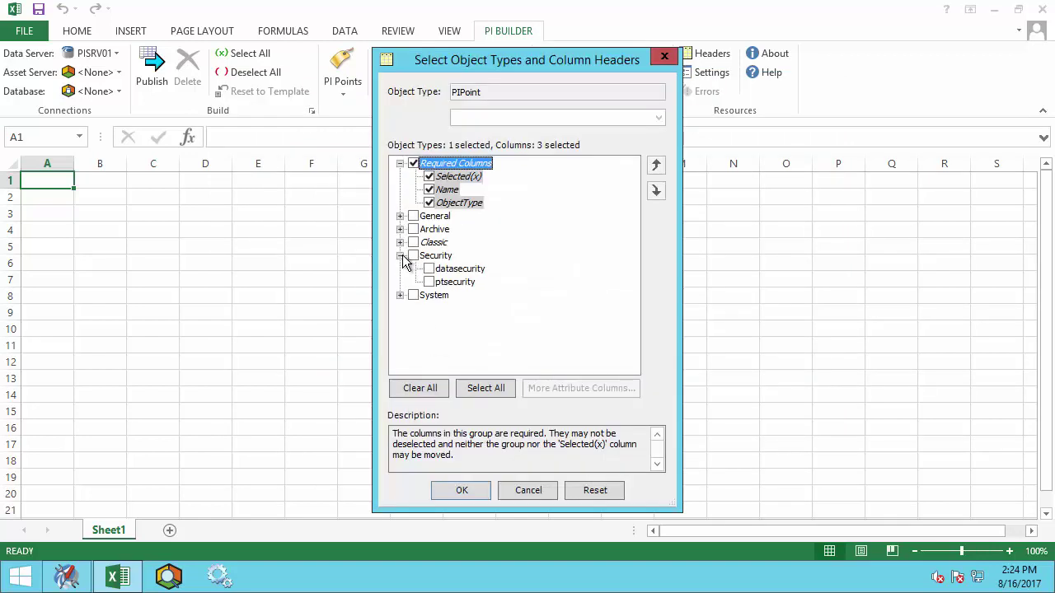
left_click(428, 269)
left_click(429, 281)
left_click(461, 490)
left_click(529, 366)
- Fill row 2's security down to all 30 points and publish in Edit Only mode
left_click_drag(539, 195, 697, 198)
key("ctrl+shift+Down")
key("ctrl+d")
left_click(151, 71)
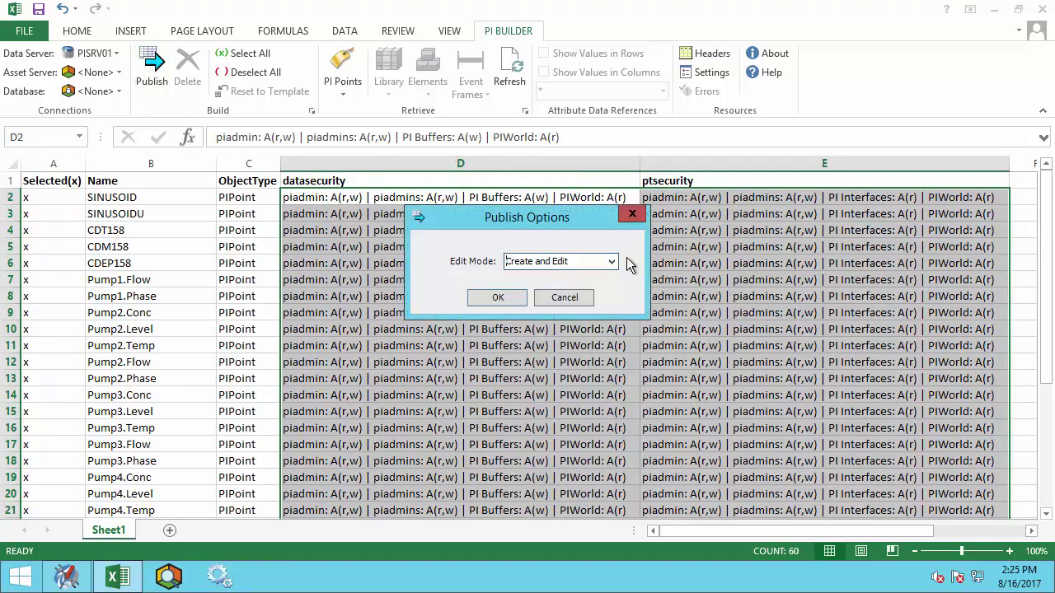
left_click(612, 261)
left_click(527, 299)
left_click(497, 297)
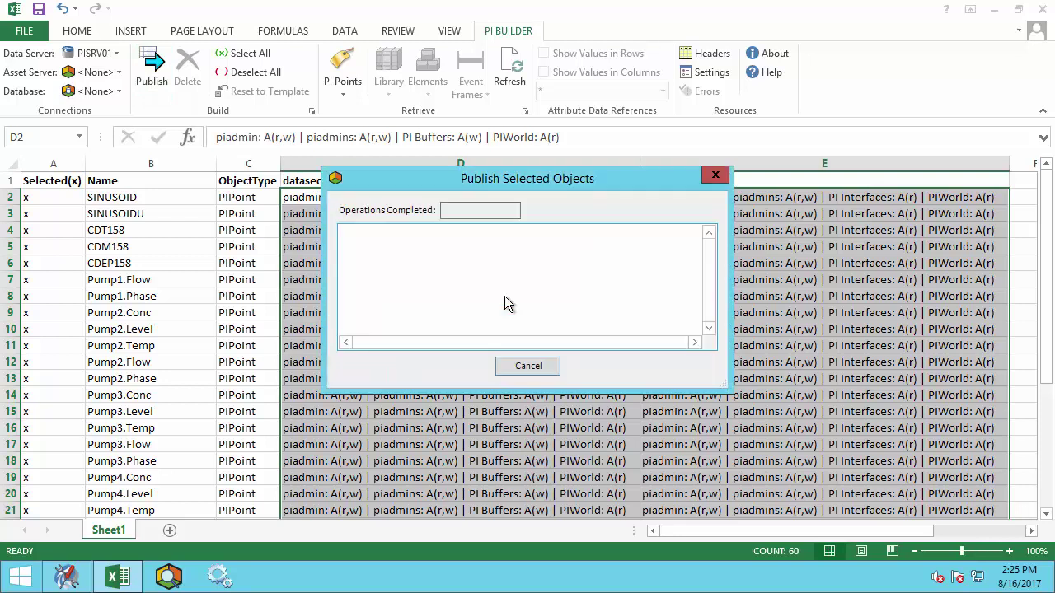
left_click(511, 367)
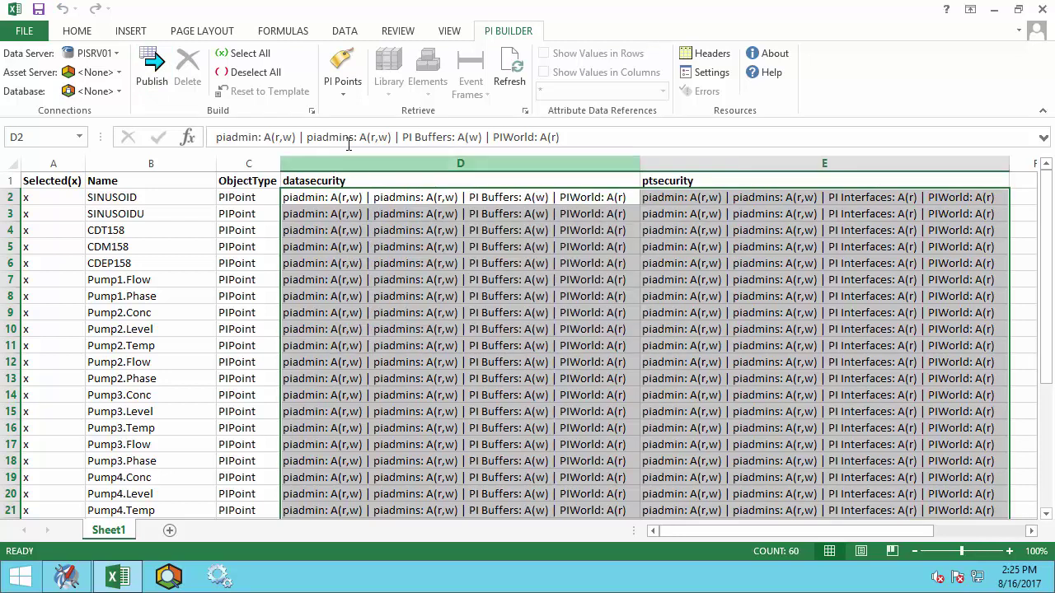
left_click(344, 92)
left_click(365, 134)
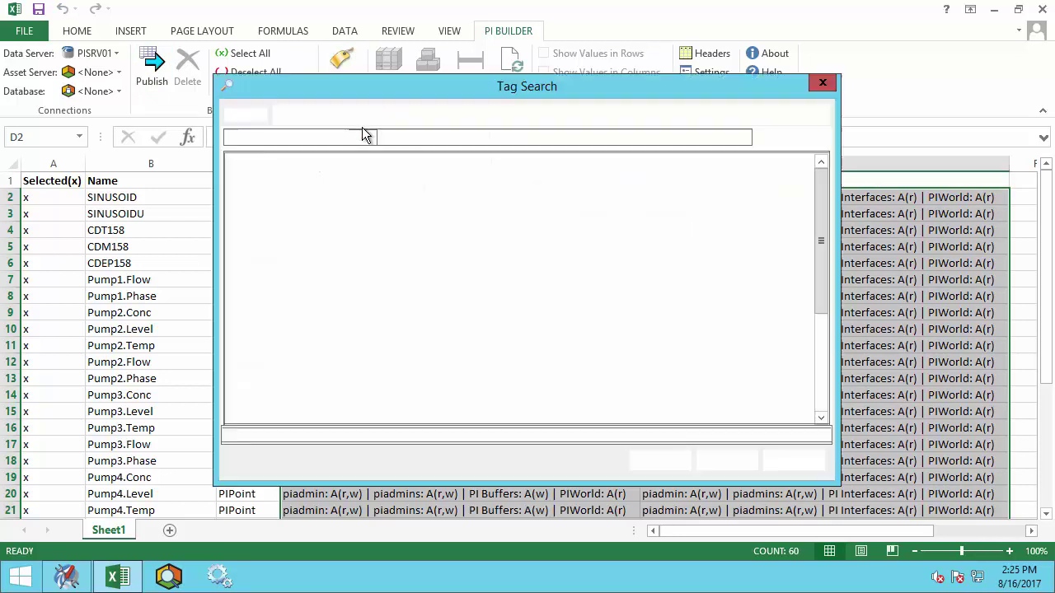
- Retrieve the 27 point-source 9 points with security columns, overwriting the worksheet
left_click(347, 137)
key("Return")
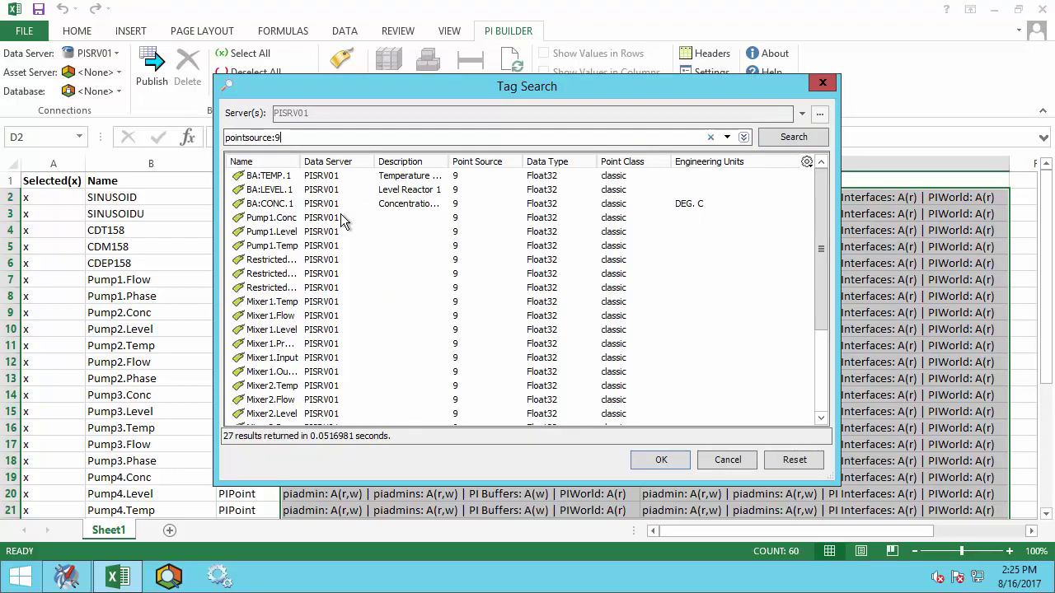
left_click(653, 459)
left_click(464, 488)
left_click(546, 347)
left_click(528, 366)
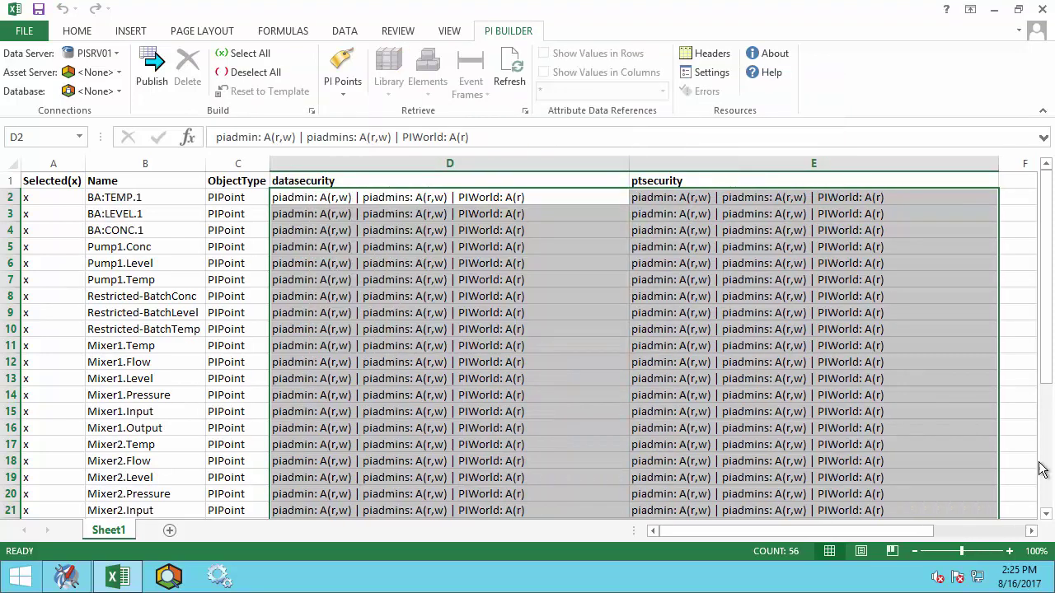
- Copy Restricted-Pressure's security values down all point-source 9 rows and clear its row
left_click(1045, 469)
left_click_drag(509, 330, 661, 329)
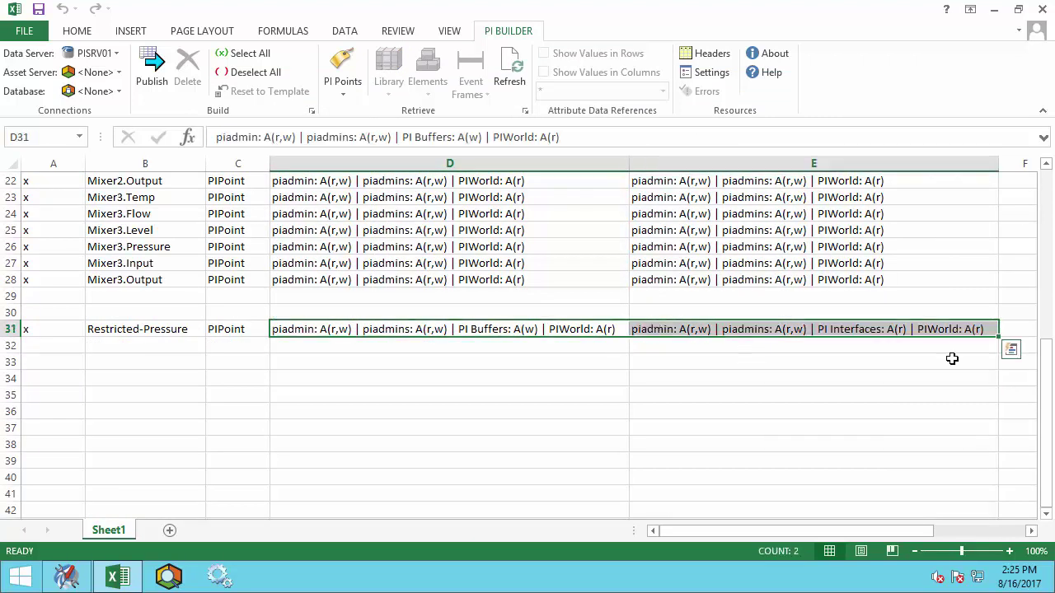
key("ctrl+c")
scroll(984, 302, "up", 7)
left_click(413, 200)
key("ctrl+v")
double_click(998, 207)
left_click_drag(1046, 293, 1044, 397)
left_click_drag(897, 476, 56, 473)
key("Delete")
left_click_drag(1045, 396, 1045, 218)
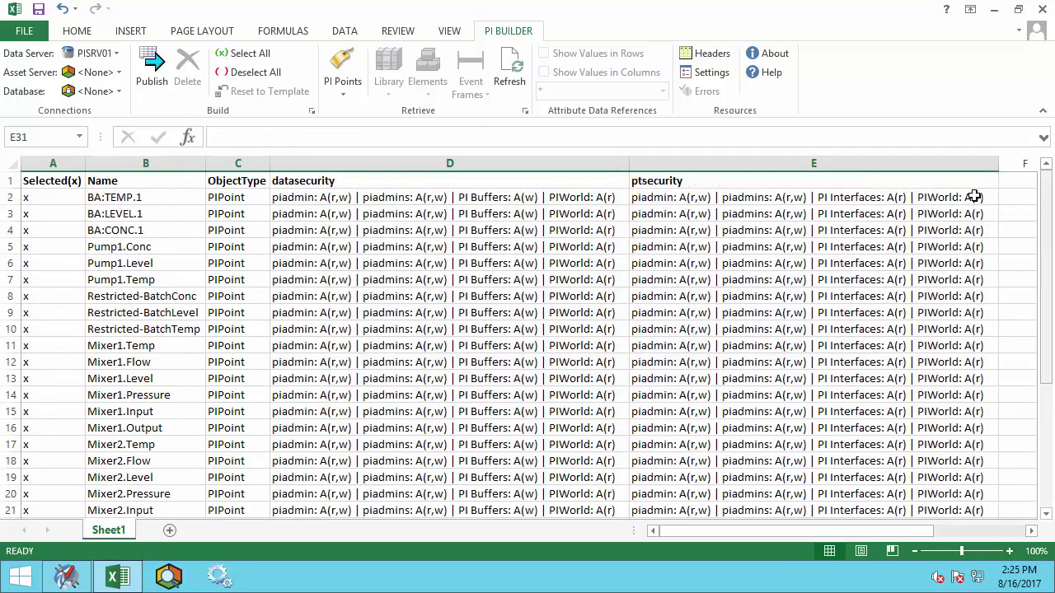
- Publish the point-source 9 security changes
left_click(151, 71)
left_click(504, 295)
left_click(530, 363)
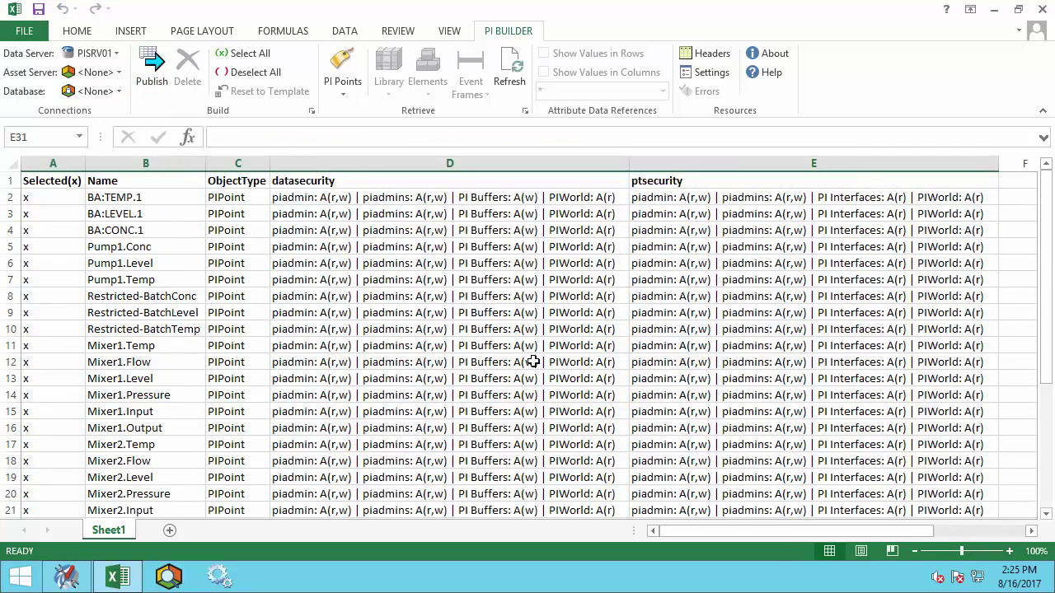
- Retrieve the two point-source L points with security columns, overwriting the worksheet
left_click(341, 87)
left_click(353, 130)
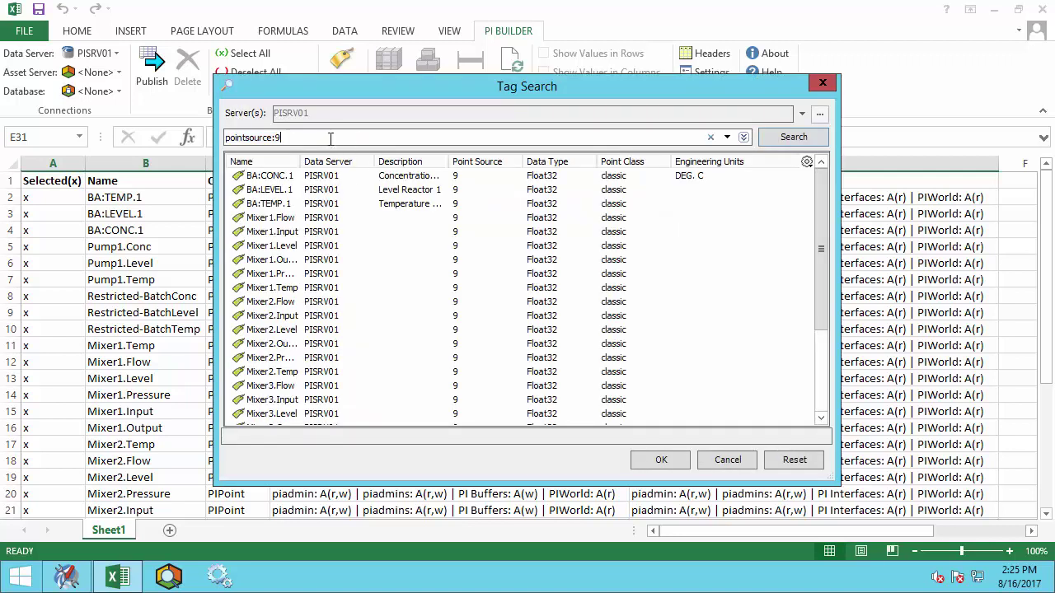
key("Return")
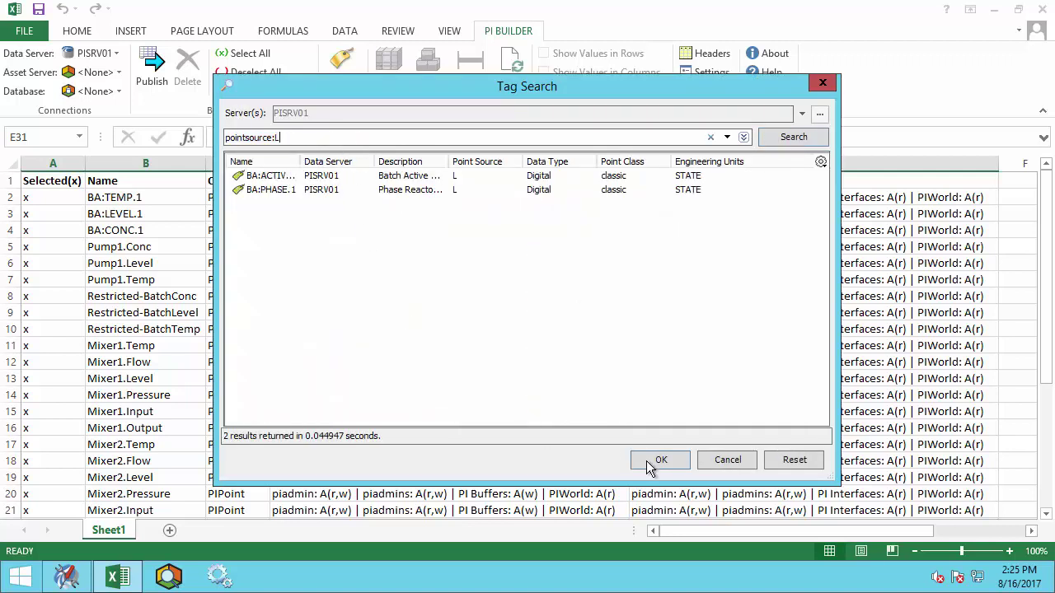
left_click(661, 460)
left_click(455, 495)
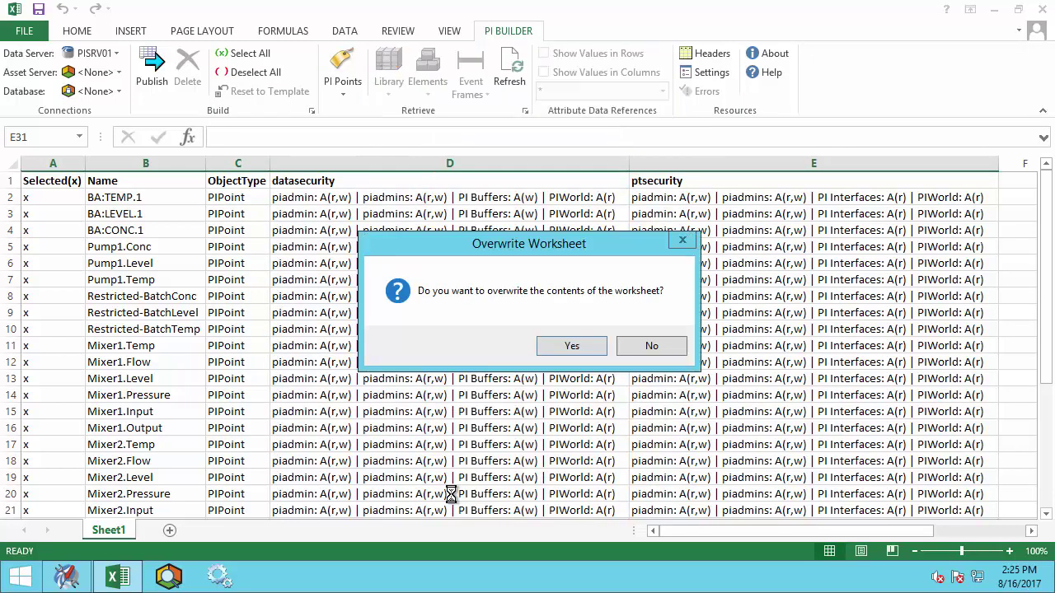
left_click(556, 343)
left_click(544, 368)
- Copy Pump1.Level's security onto BA:ACTIVE.1 and BA:PHASE.1 and clear the leftover rows
left_click_drag(499, 264, 632, 261)
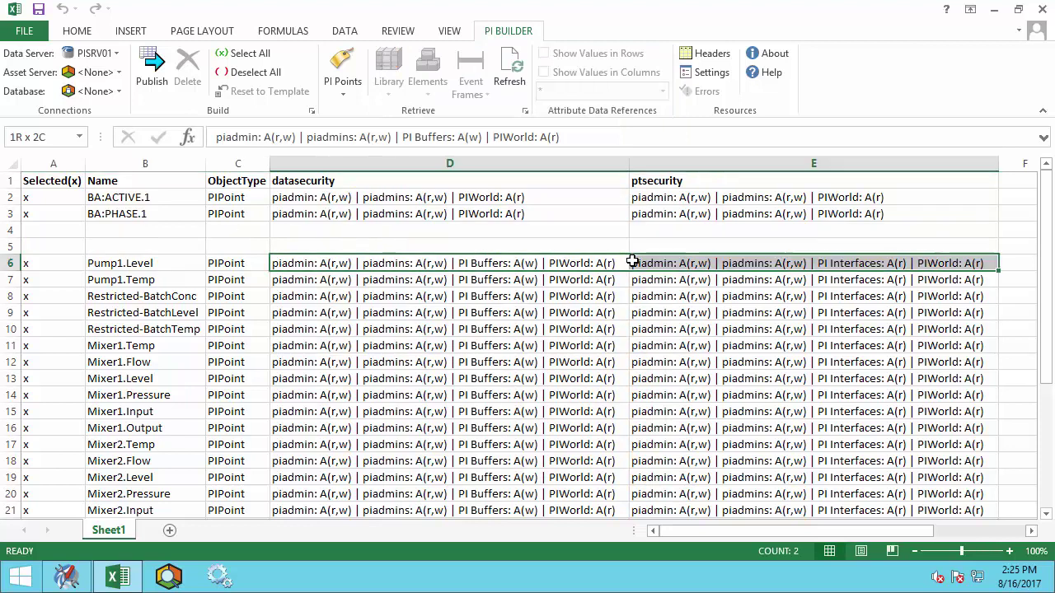
key("ctrl+c")
left_click(478, 198)
key("ctrl+v")
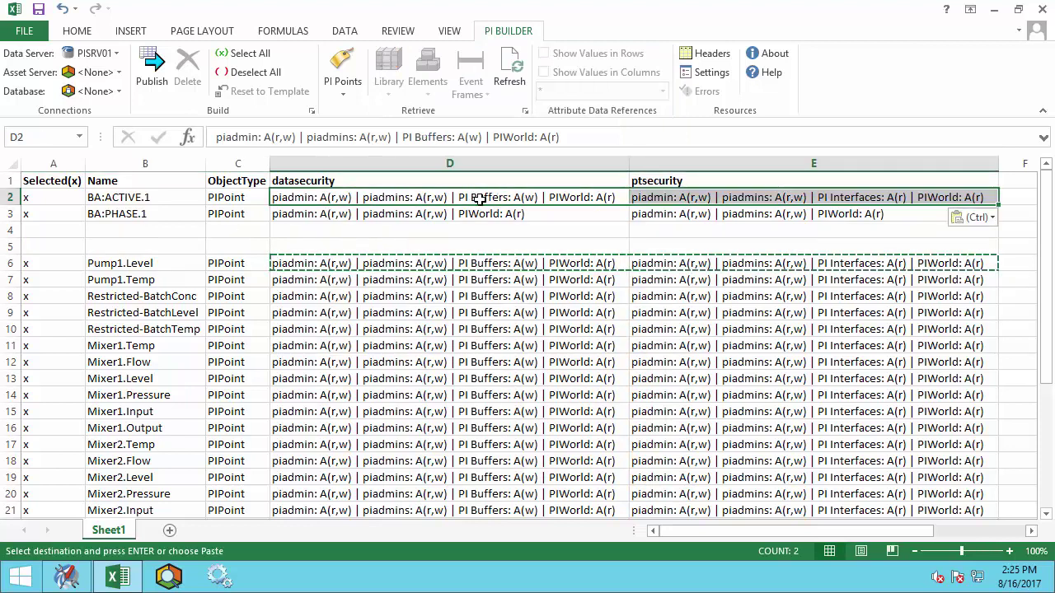
key("shift+Down")
key("ctrl+v")
left_click(65, 265)
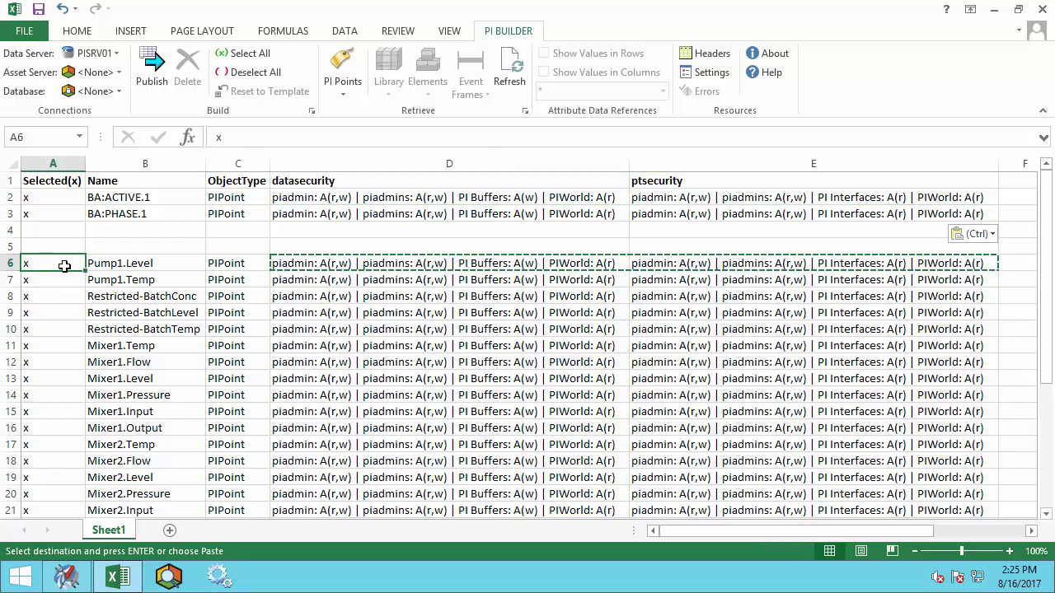
key("ctrl+shift+End")
key("Delete")
- Publish the two BA points in edit-only mode
left_click(152, 83)
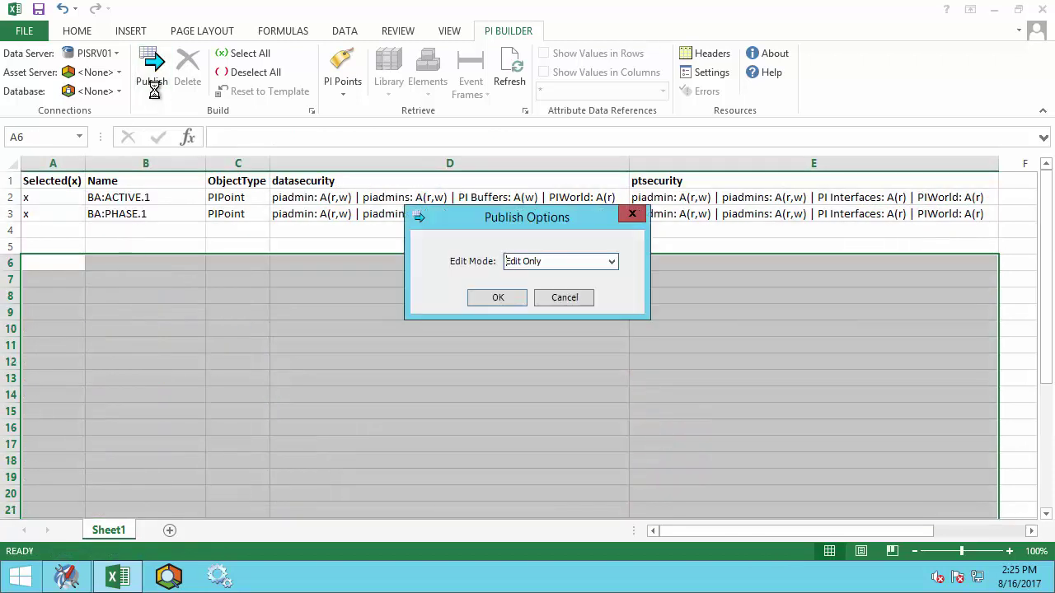
left_click(490, 297)
left_click(532, 366)
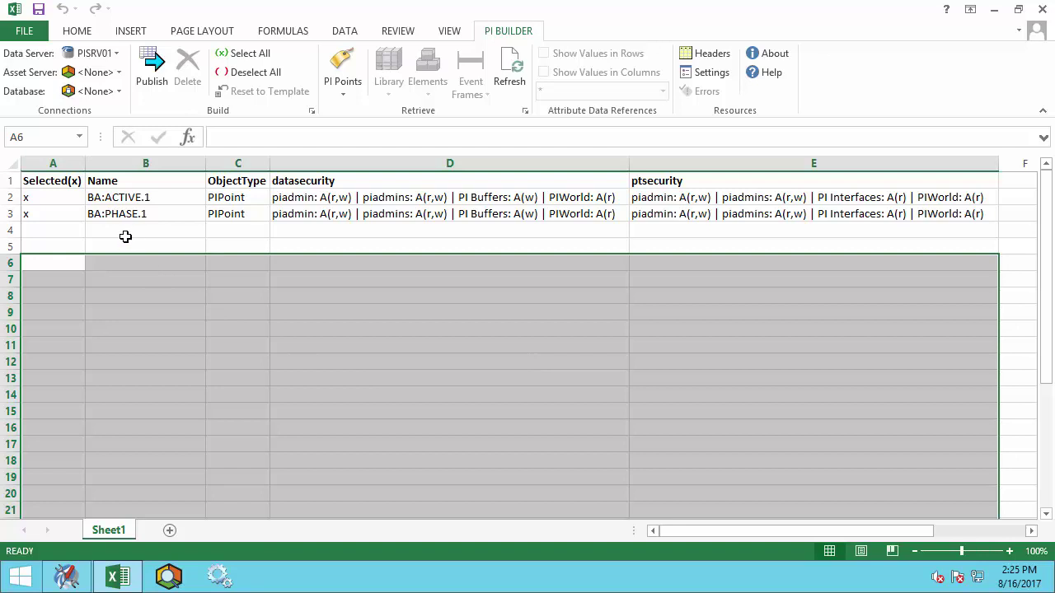
key("alt+Tab")
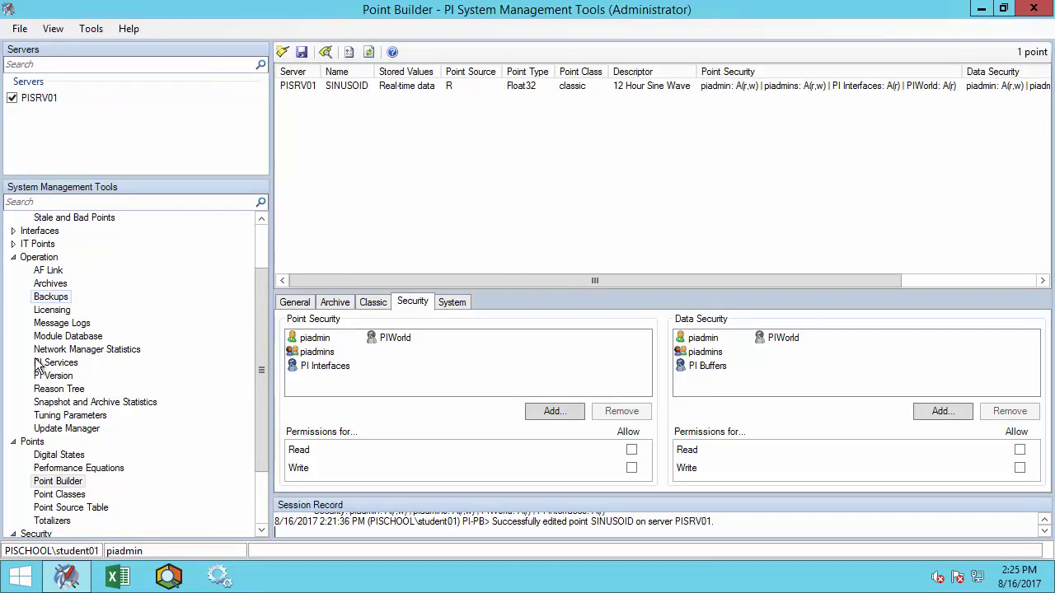
- Search point source L in Point Builder, add the BA point, and review its PI Interfaces and PI Buffers security
left_click(332, 58)
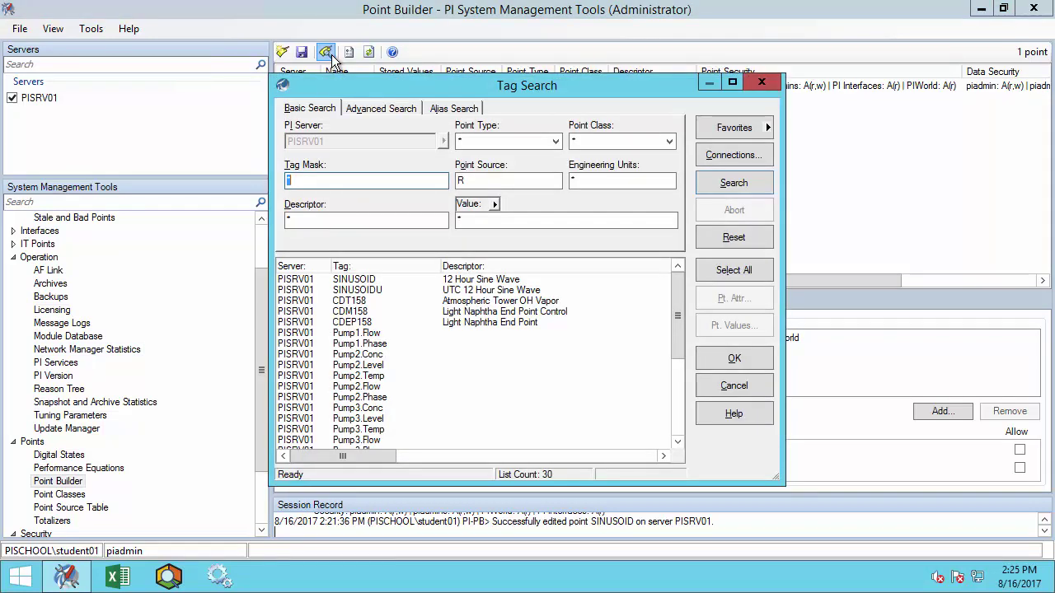
double_click(462, 181)
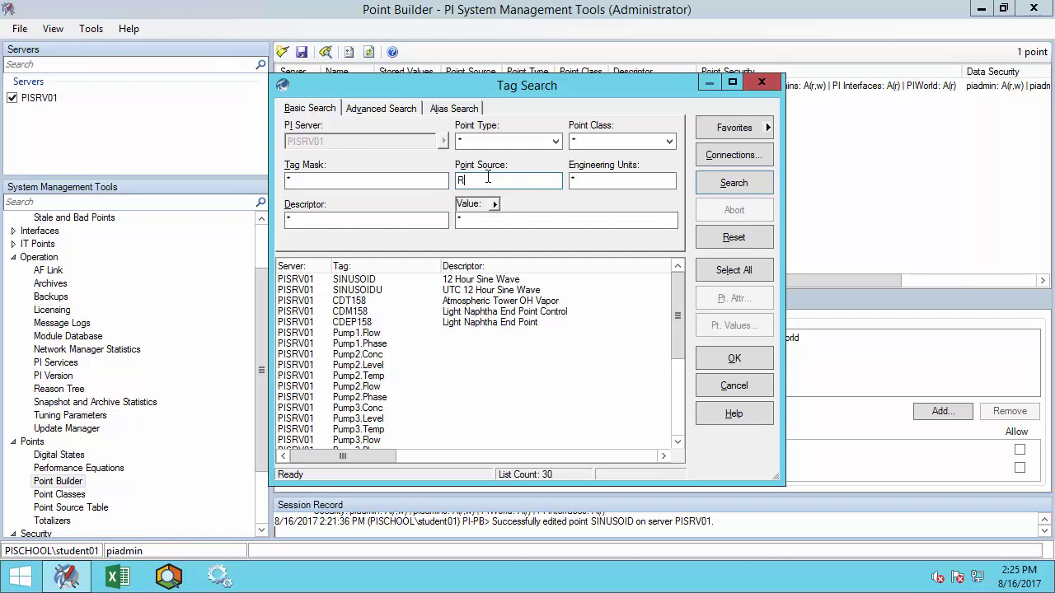
type("L")
left_click(701, 183)
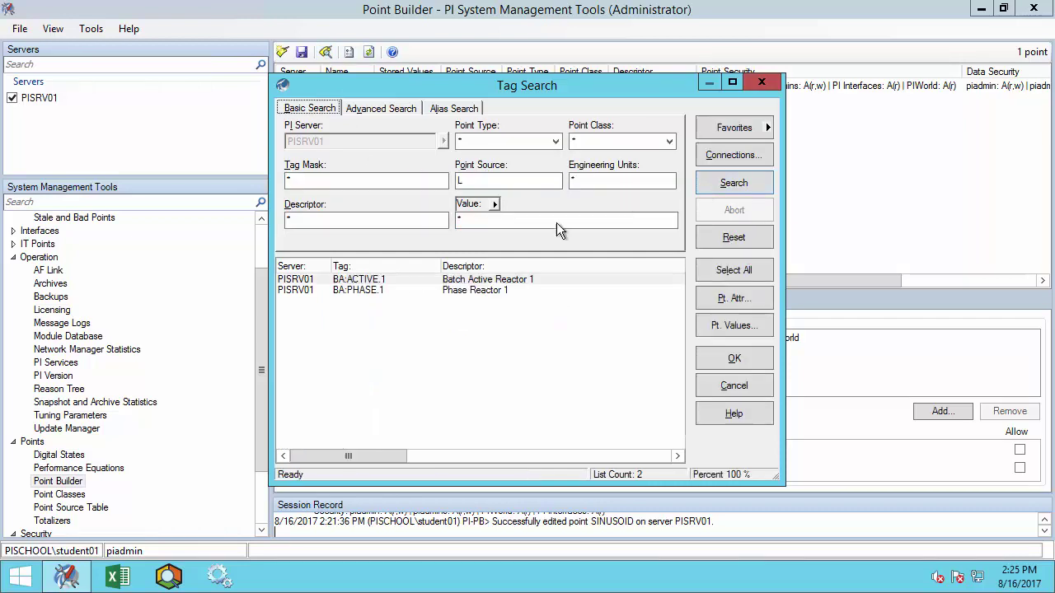
left_click(397, 281)
left_click(734, 359)
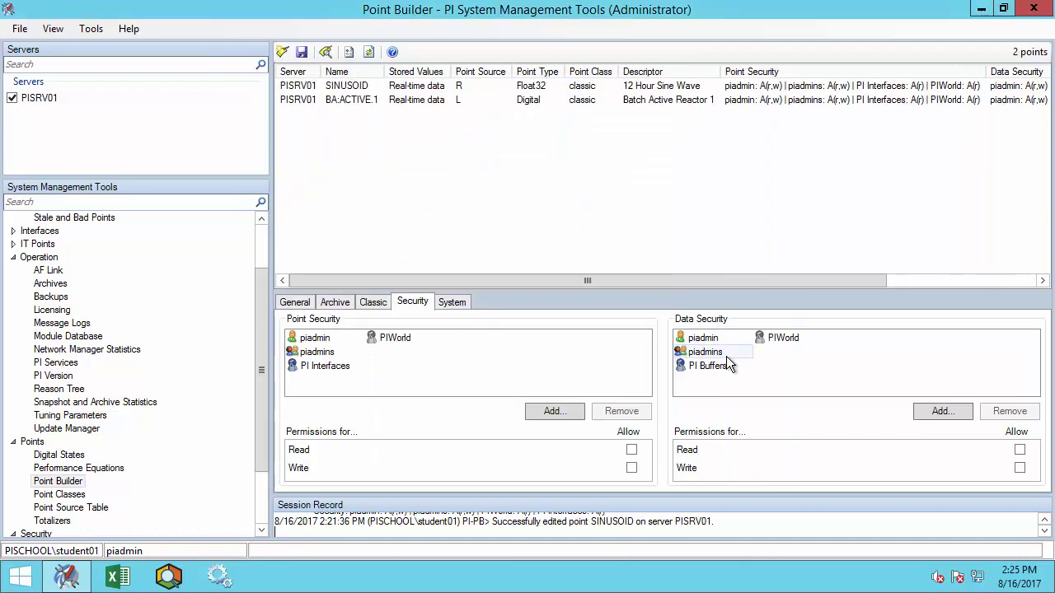
left_click(353, 99)
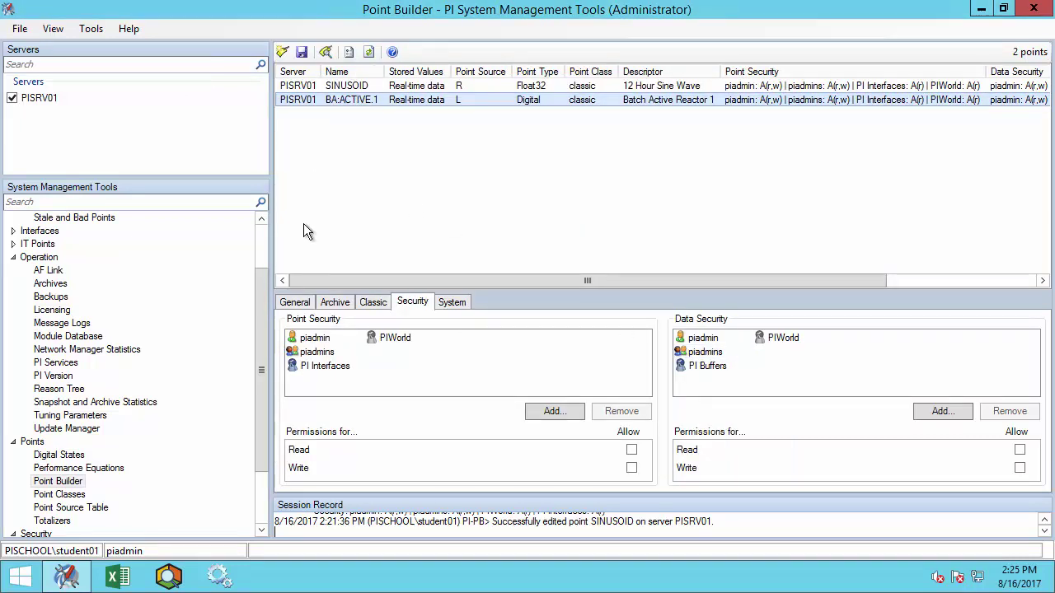
left_click(309, 366)
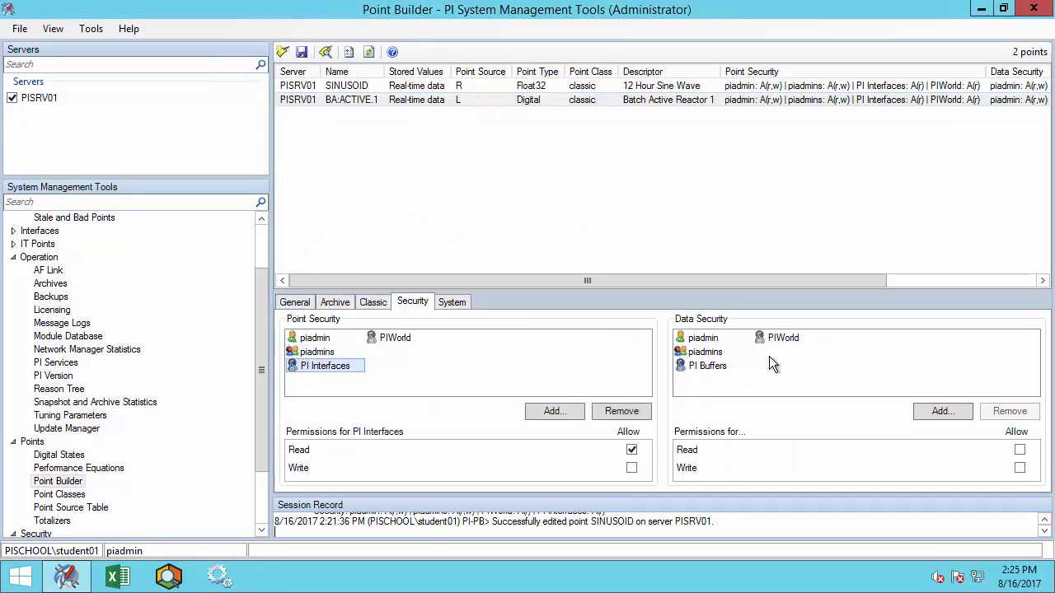
left_click(717, 369)
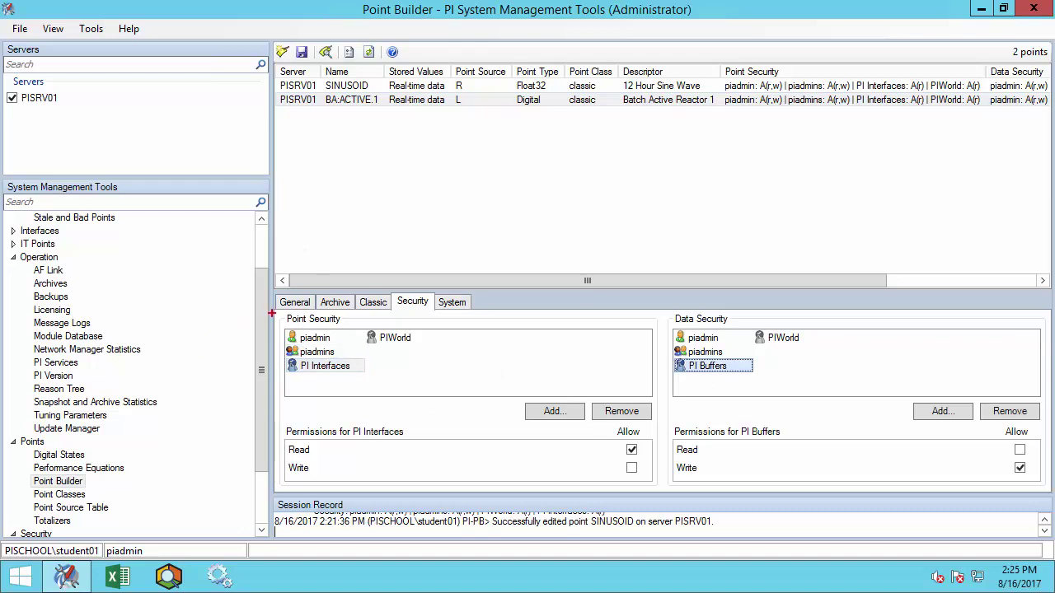
mouse_move(272, 310)
left_mouse_down()
mouse_move(452, 427)
mouse_move(660, 487)
left_mouse_up()
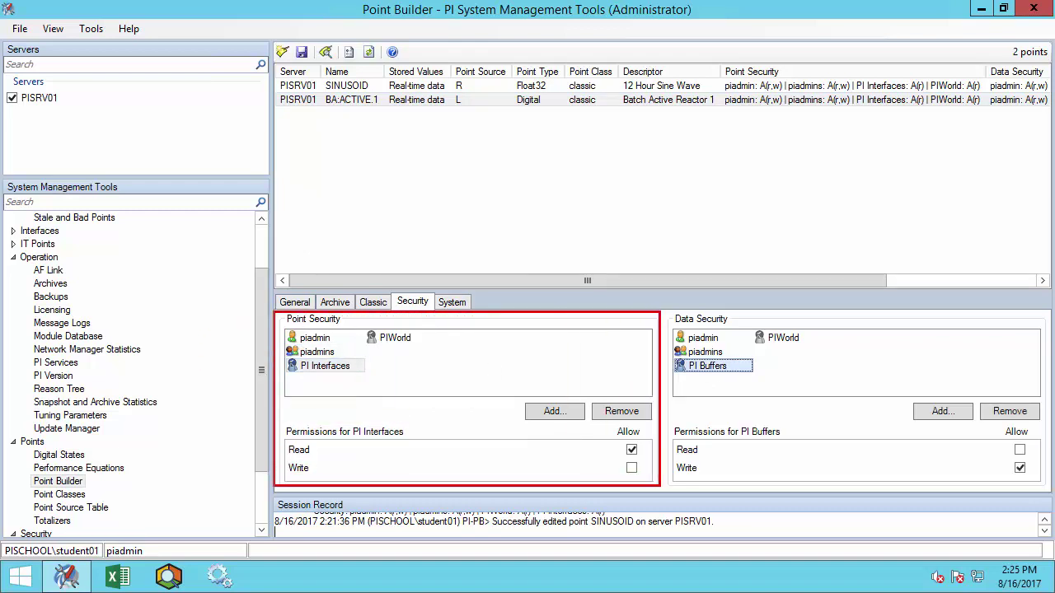
mouse_move(664, 310)
left_mouse_down()
mouse_move(829, 431)
mouse_move(1044, 487)
left_mouse_up()
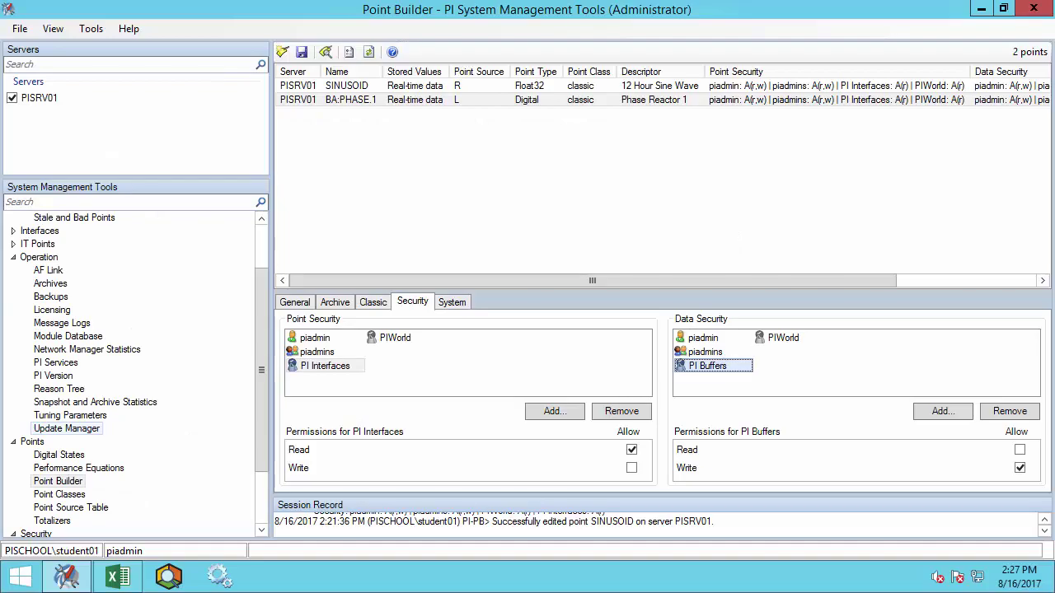
- In Mappings & Trusts, map Windows account PISCHOOL\PI Interfaces to PI identity PI Interfaces
scroll(260, 515, "down", 2)
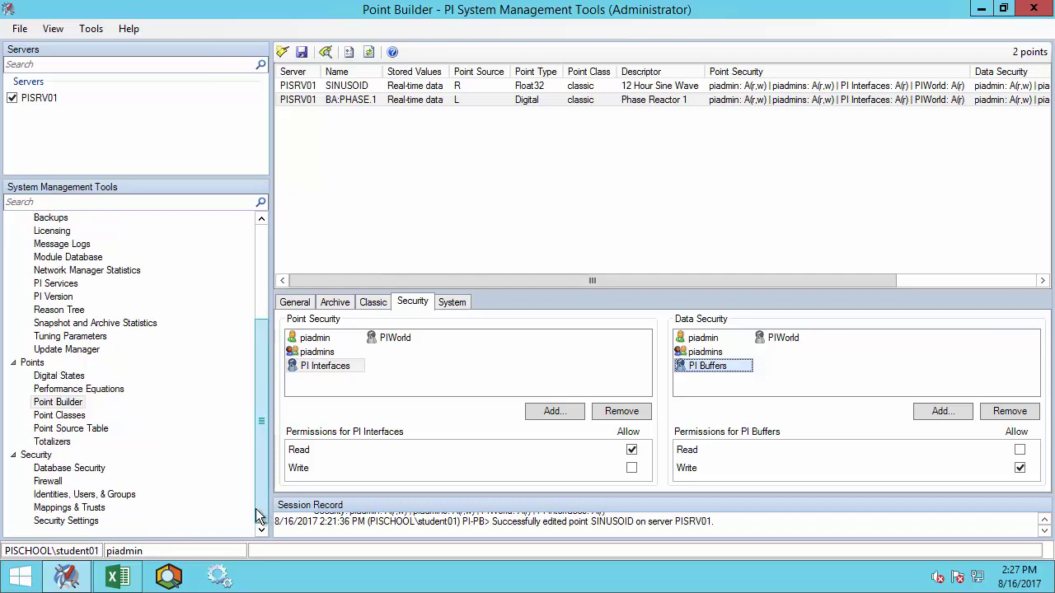
left_click(82, 509)
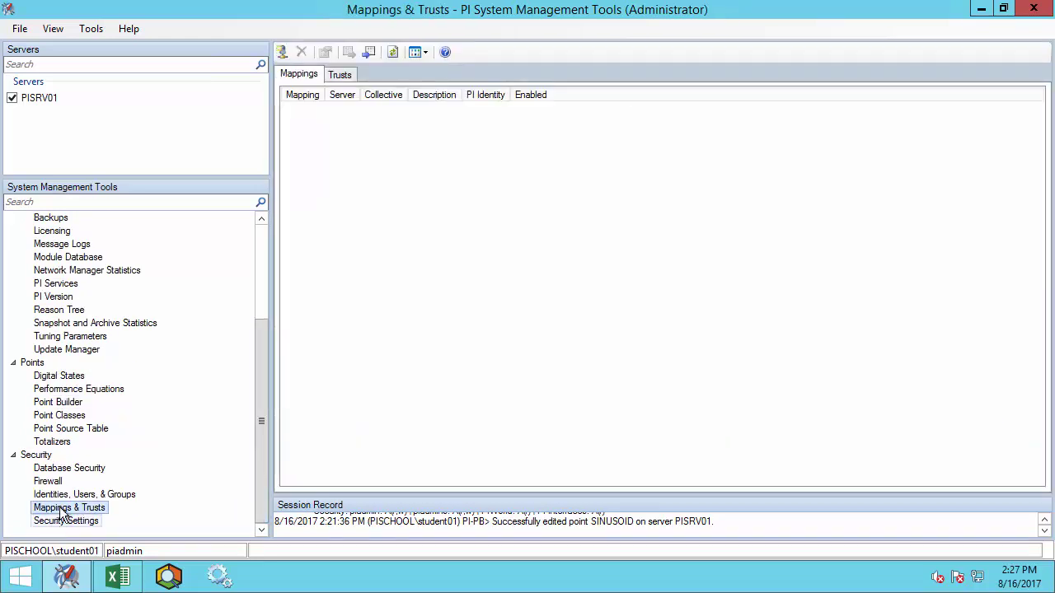
right_click(374, 187)
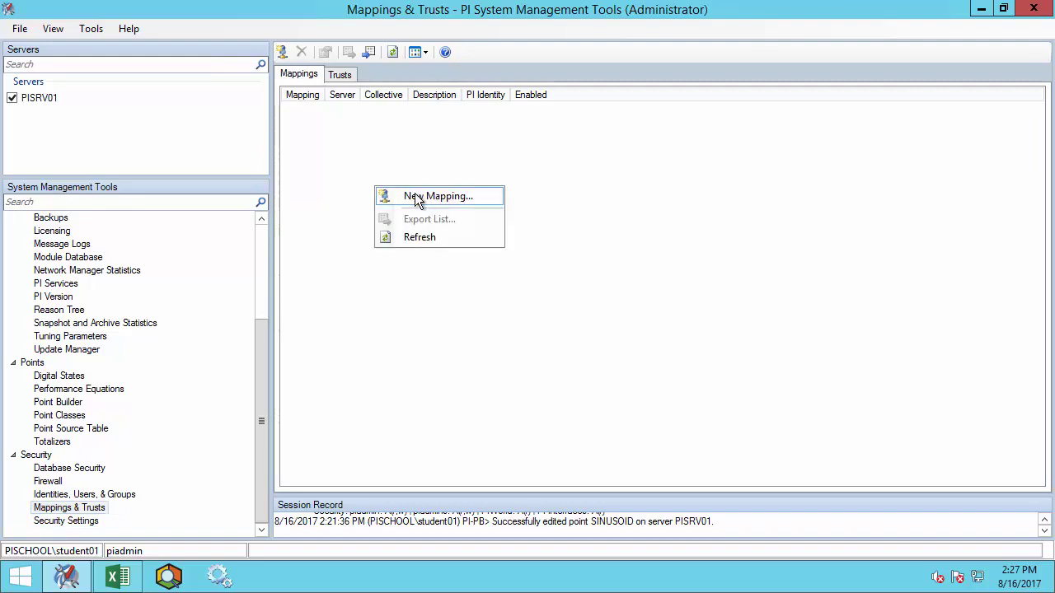
left_click(416, 196)
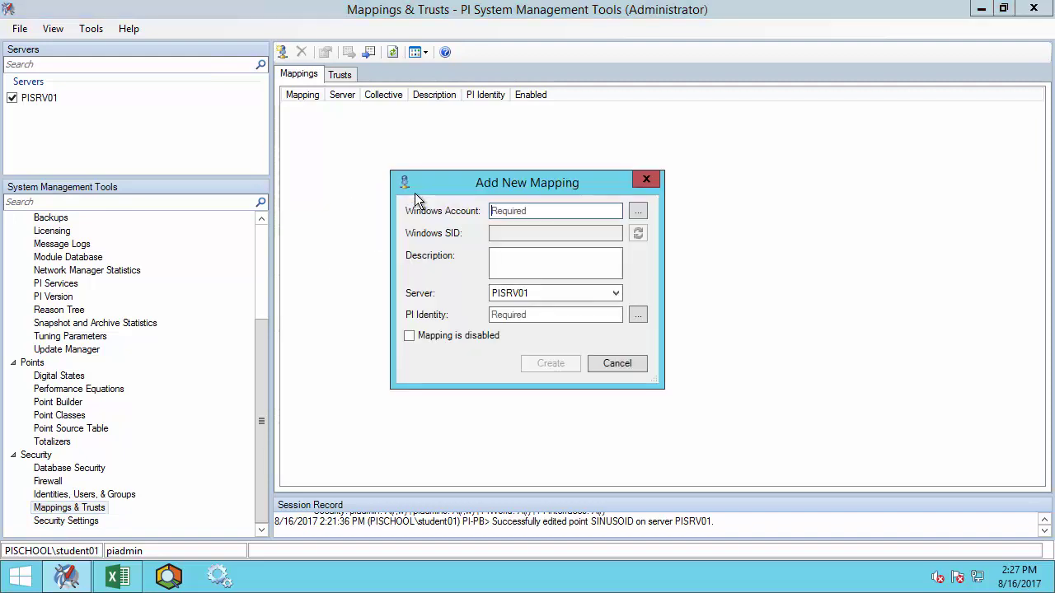
left_click(639, 212)
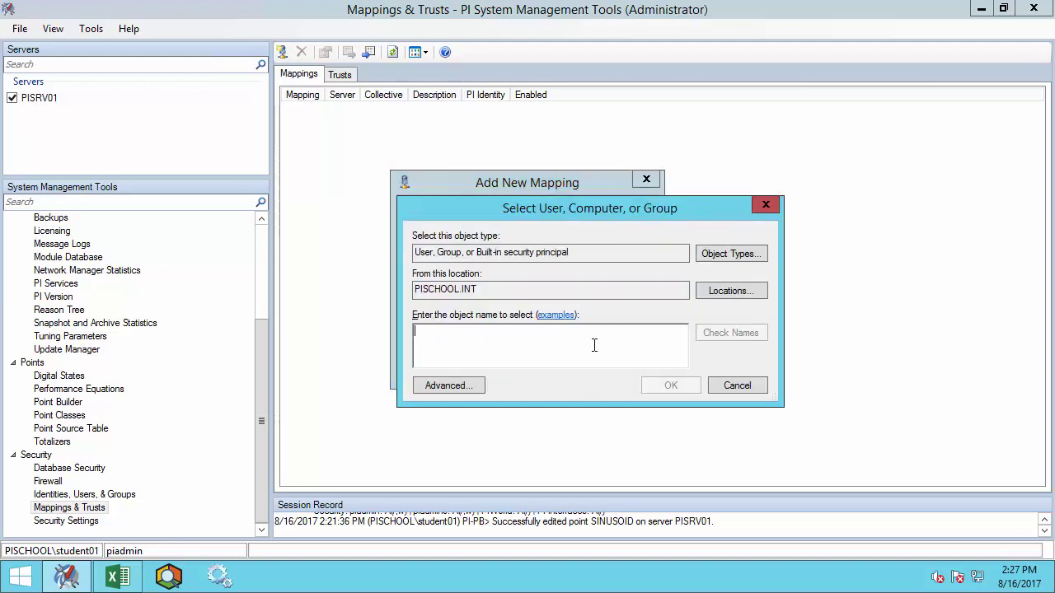
type("PI Interfaces")
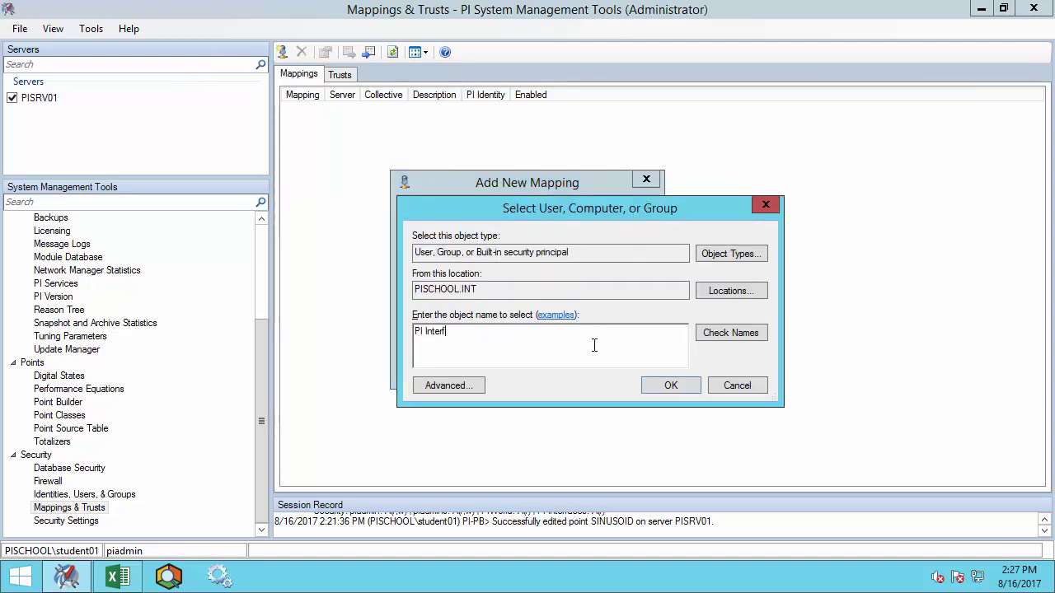
left_click(684, 385)
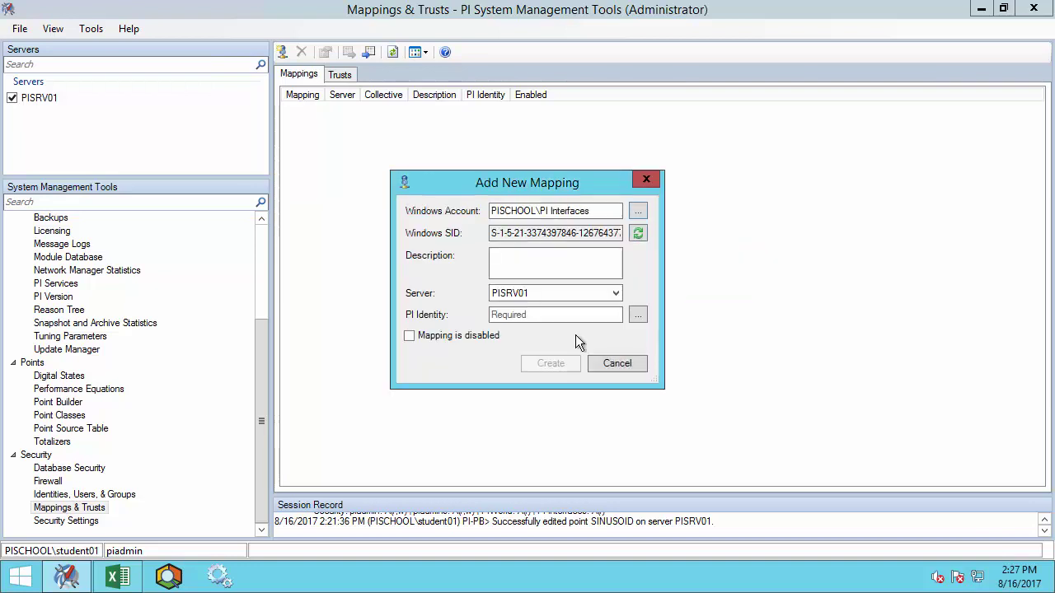
left_click(637, 316)
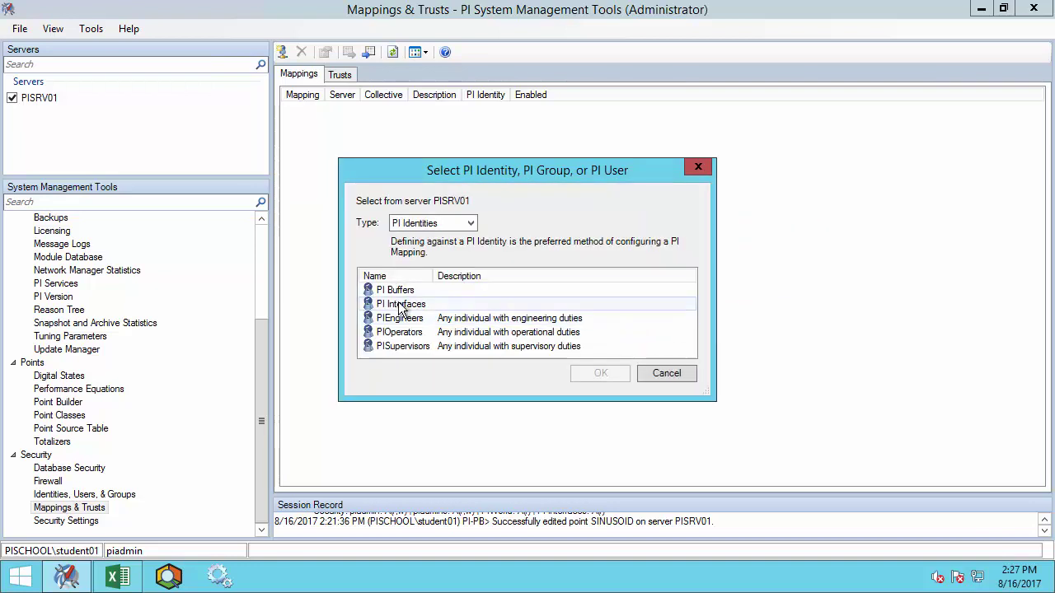
left_click(445, 304)
left_click(607, 375)
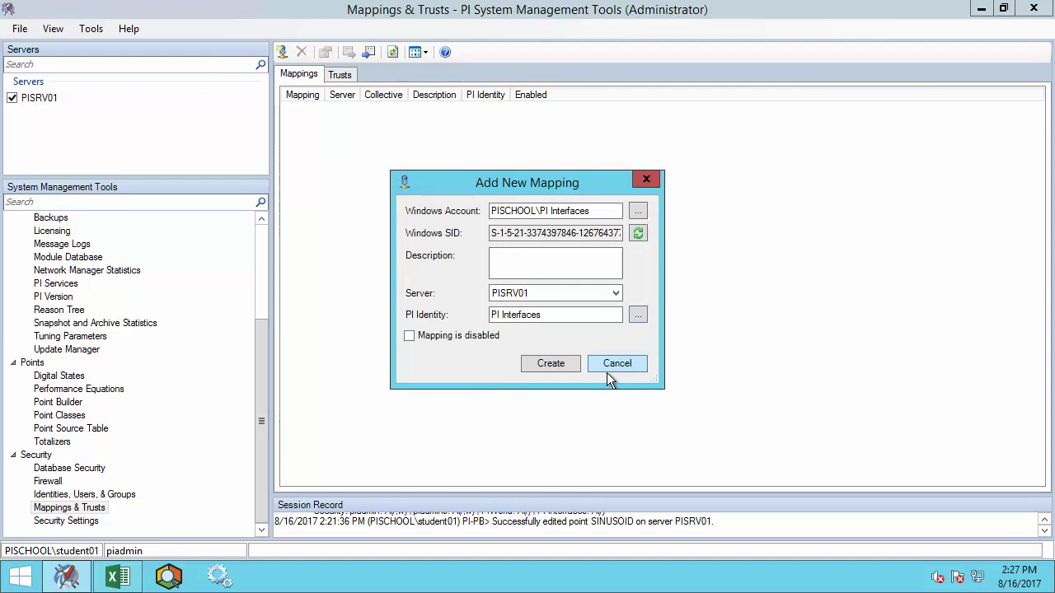
left_click(555, 364)
left_click_drag(361, 95, 423, 97)
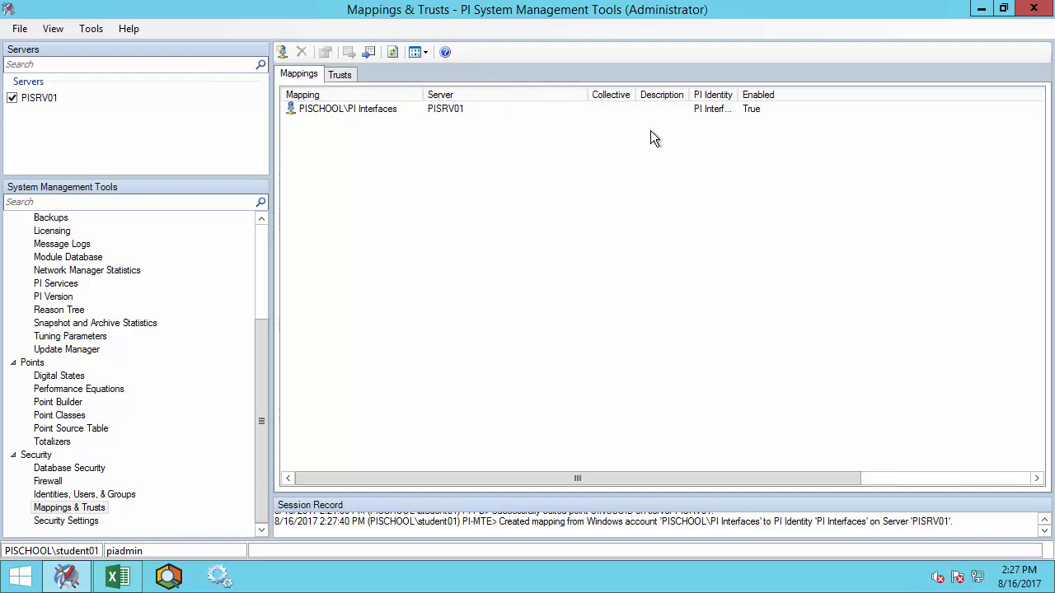
left_click_drag(734, 93, 841, 93)
- Create a mapping from Windows account PISCHOOL\PI Buffers to PI identity PI Buffers
right_click(493, 170)
left_click(531, 181)
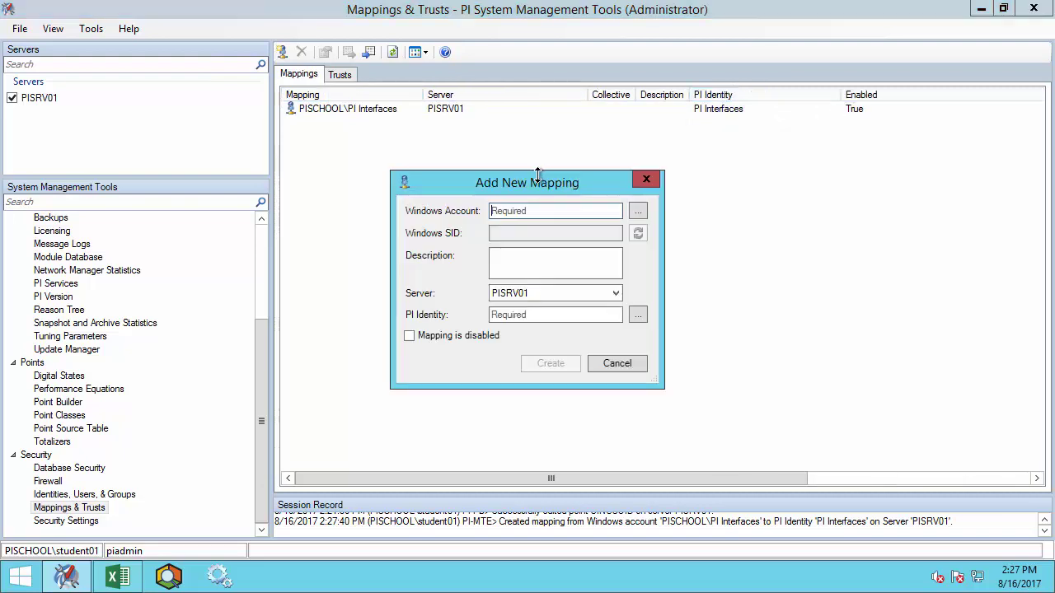
left_click(637, 210)
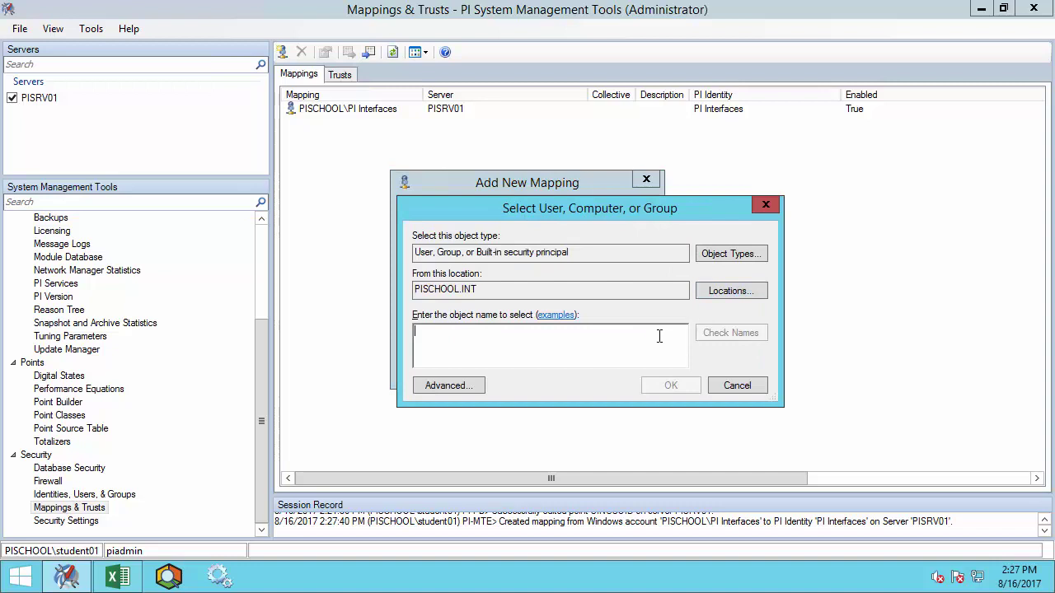
type("PI Buffers")
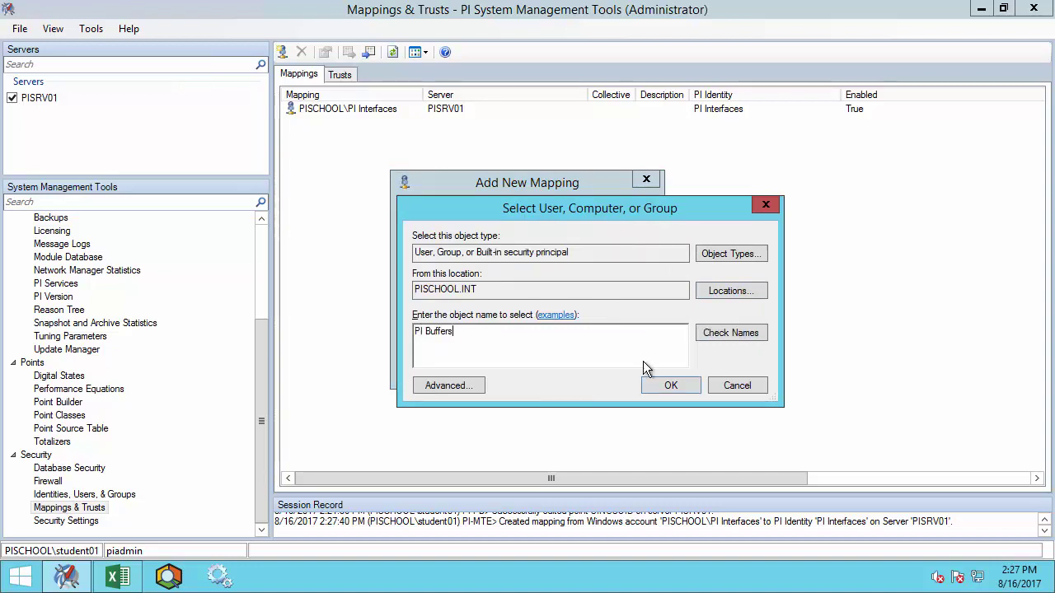
left_click(713, 333)
left_click(679, 384)
left_click(638, 316)
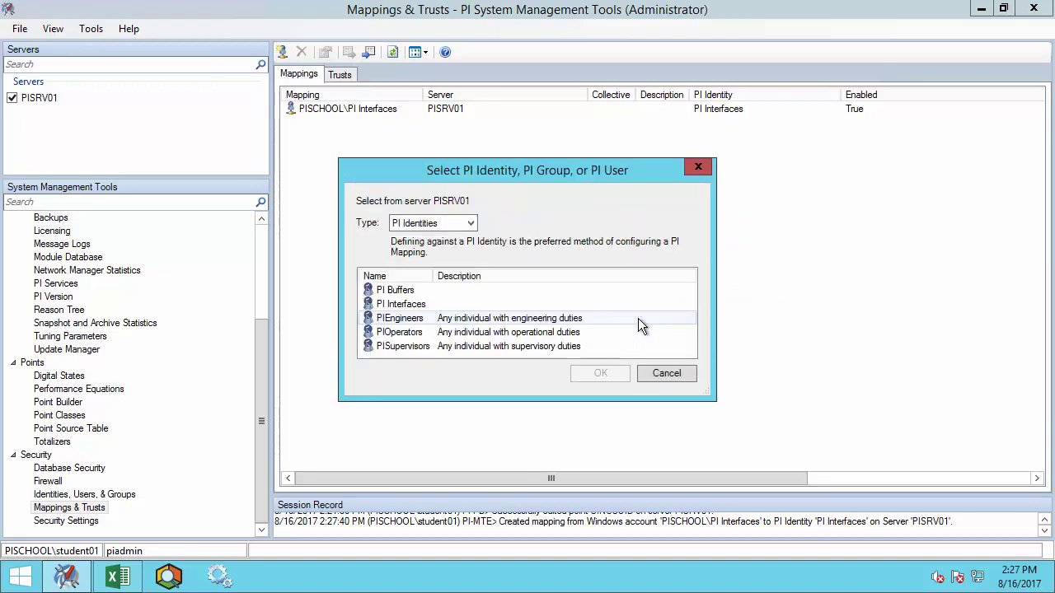
left_click(404, 292)
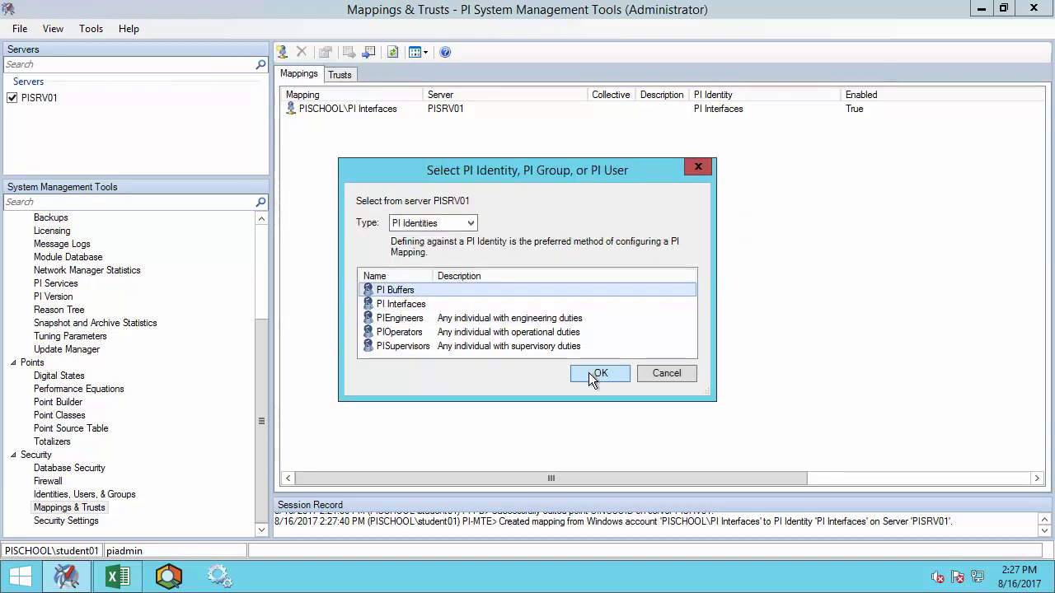
left_click(588, 373)
left_click(564, 363)
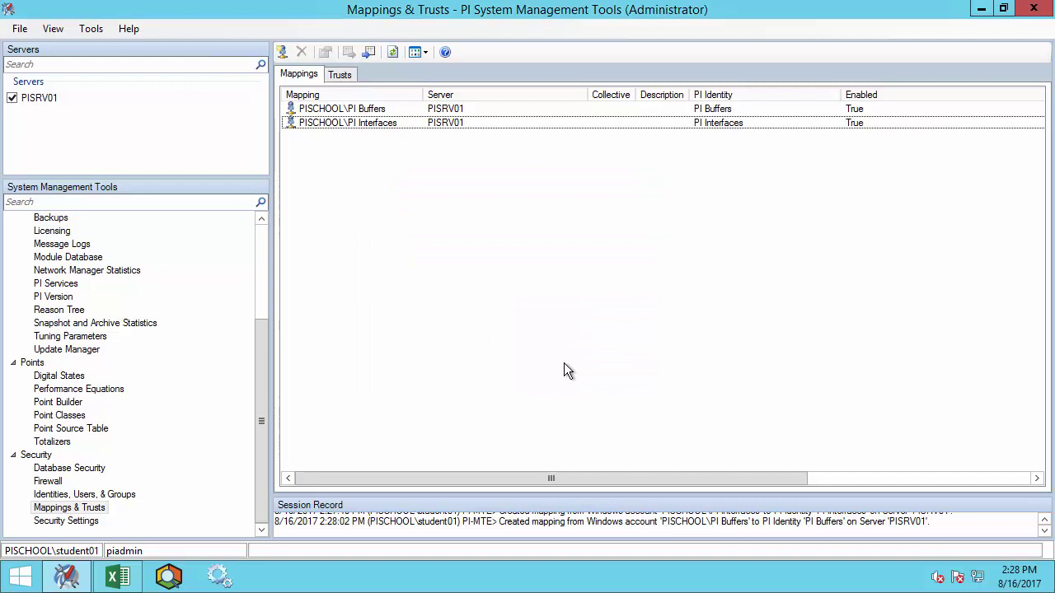
right_click(433, 268)
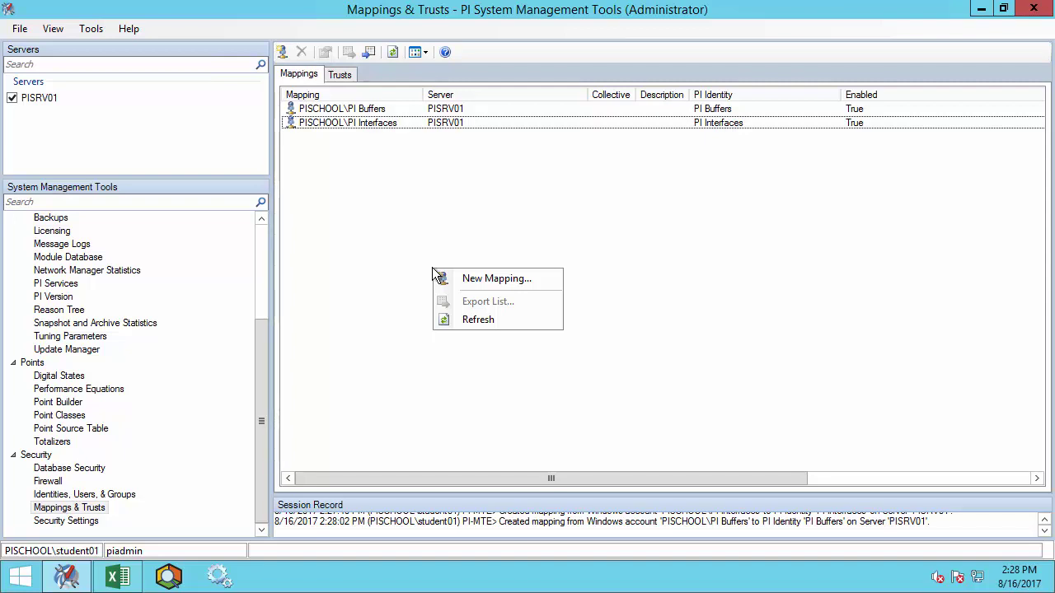
- Map the logged-in user's Windows account to the piadmins identity, listing all identity types
left_click(492, 281)
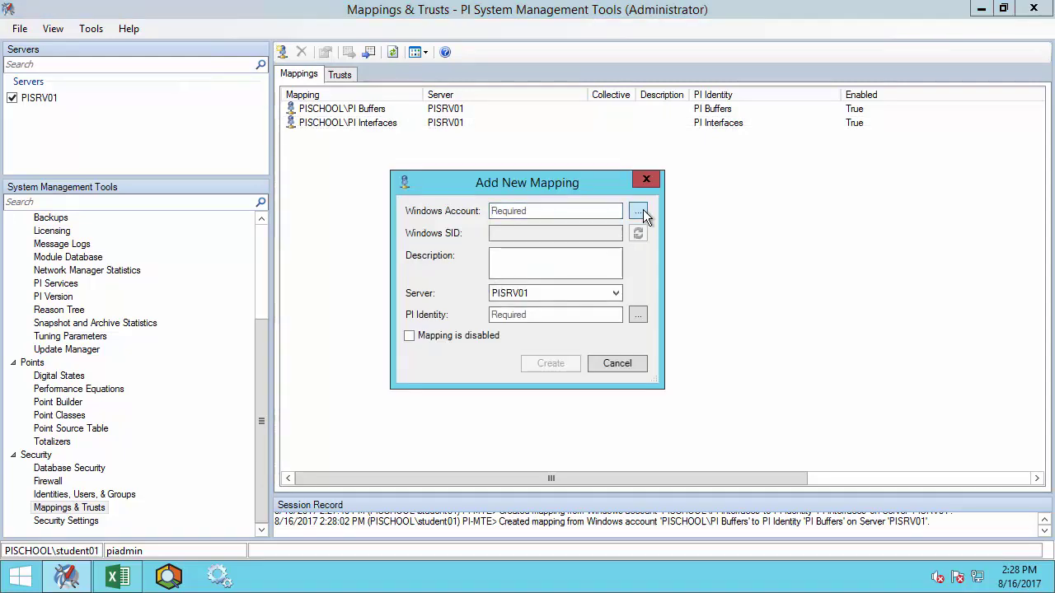
left_click(639, 211)
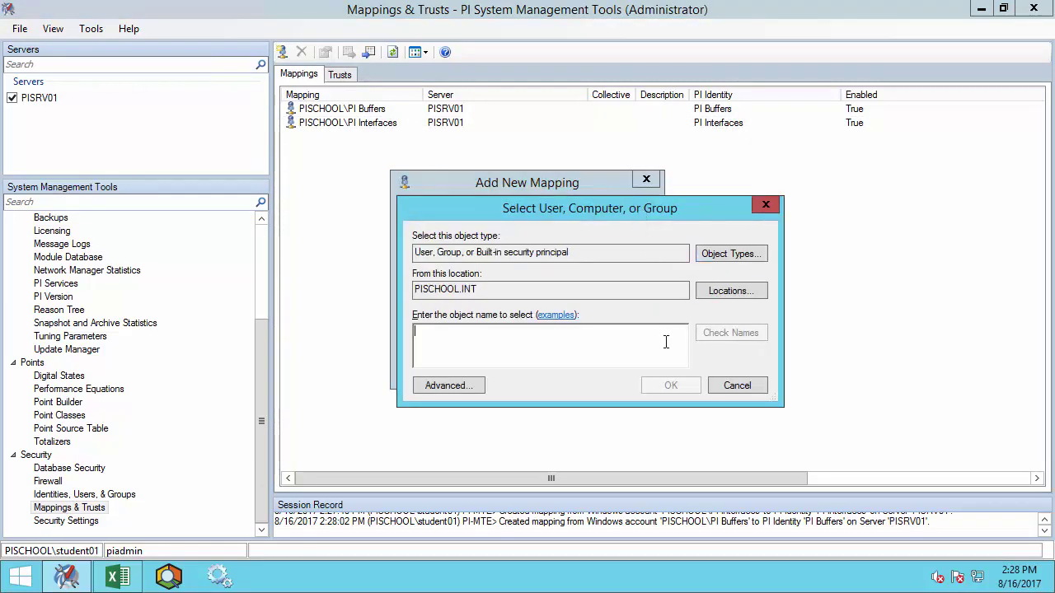
type("student01")
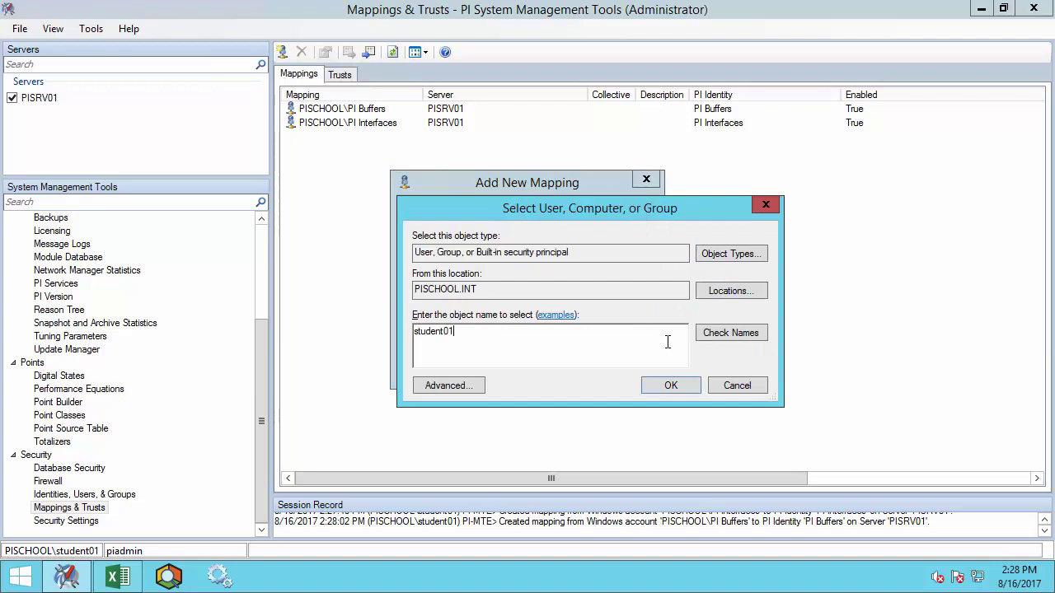
left_click(744, 333)
left_click(676, 384)
left_click(638, 315)
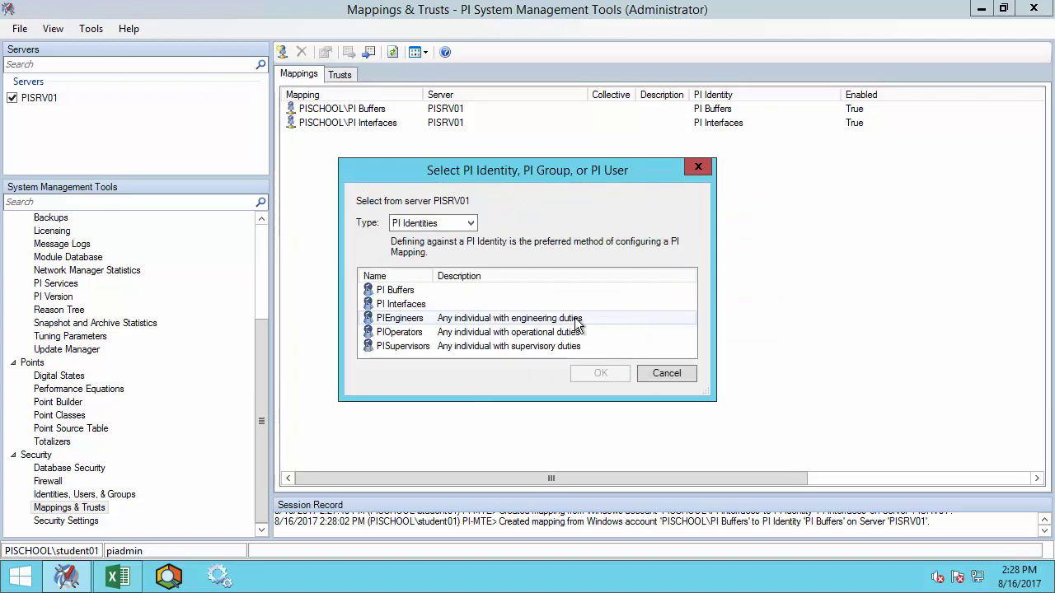
left_click(467, 226)
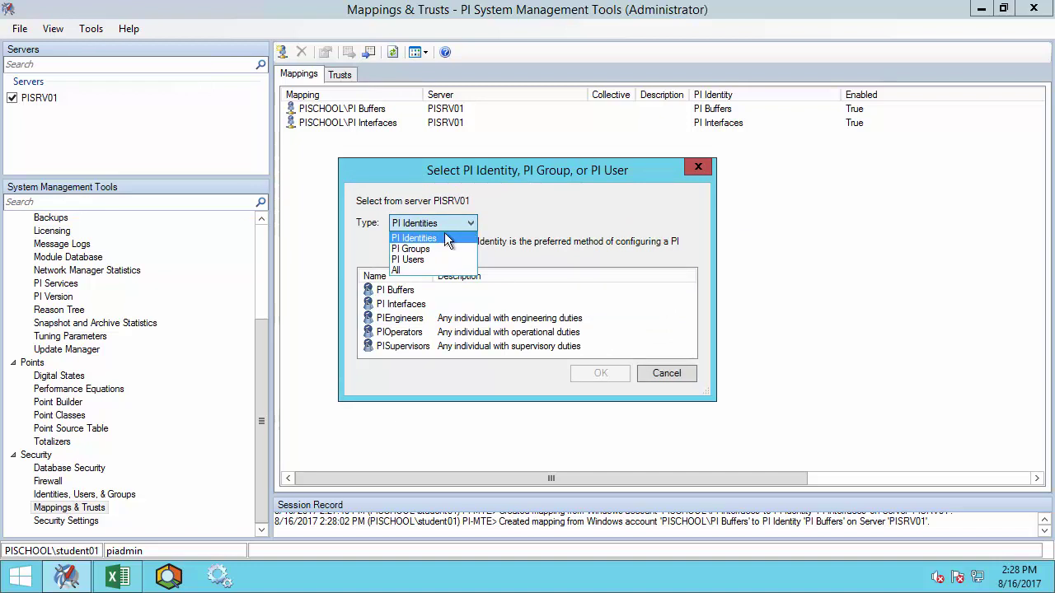
left_click(423, 273)
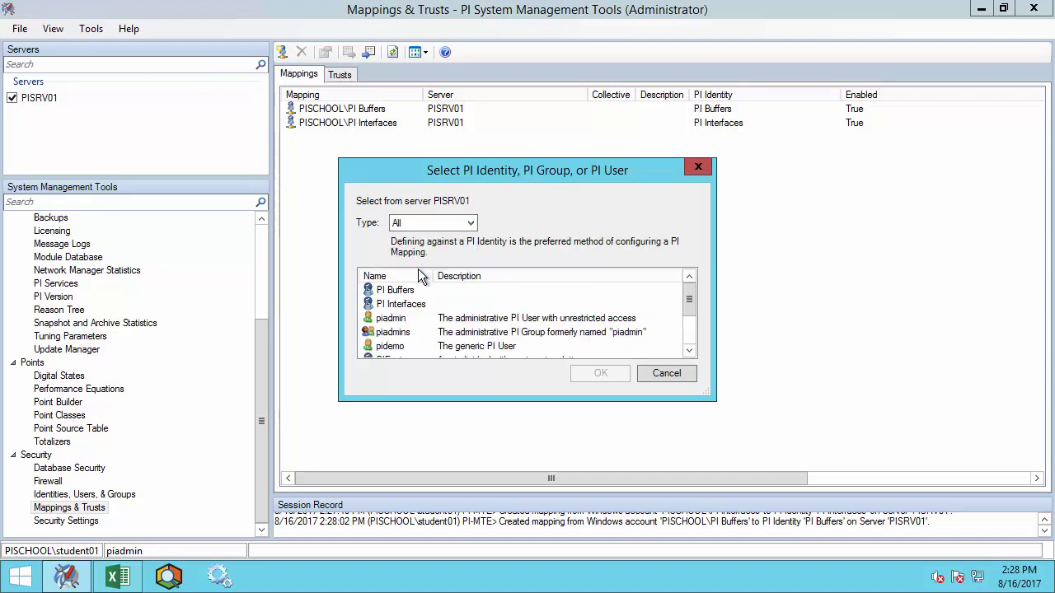
left_click(384, 332)
left_click(586, 373)
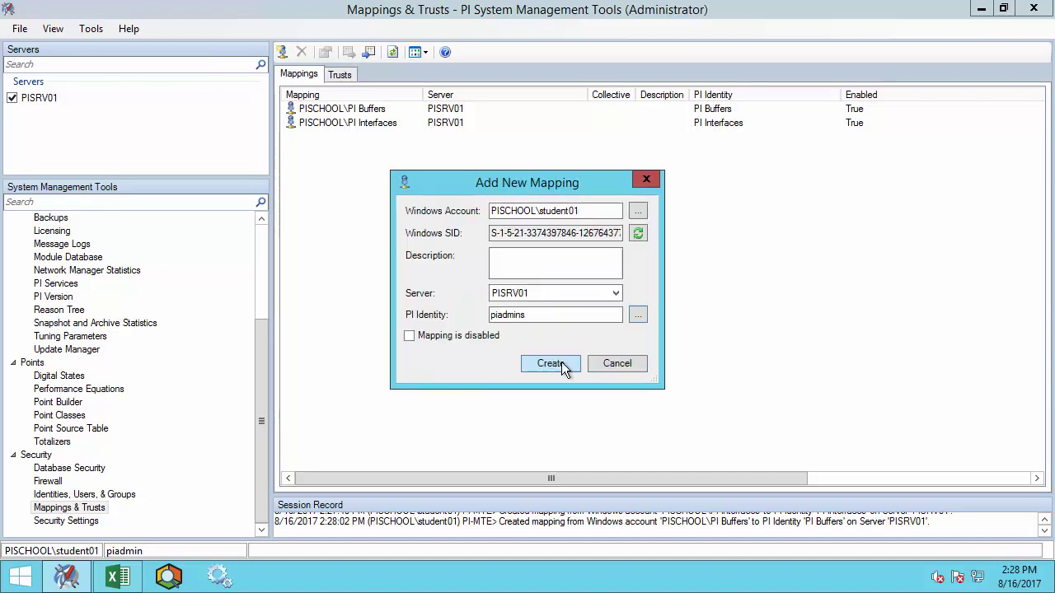
left_click(561, 363)
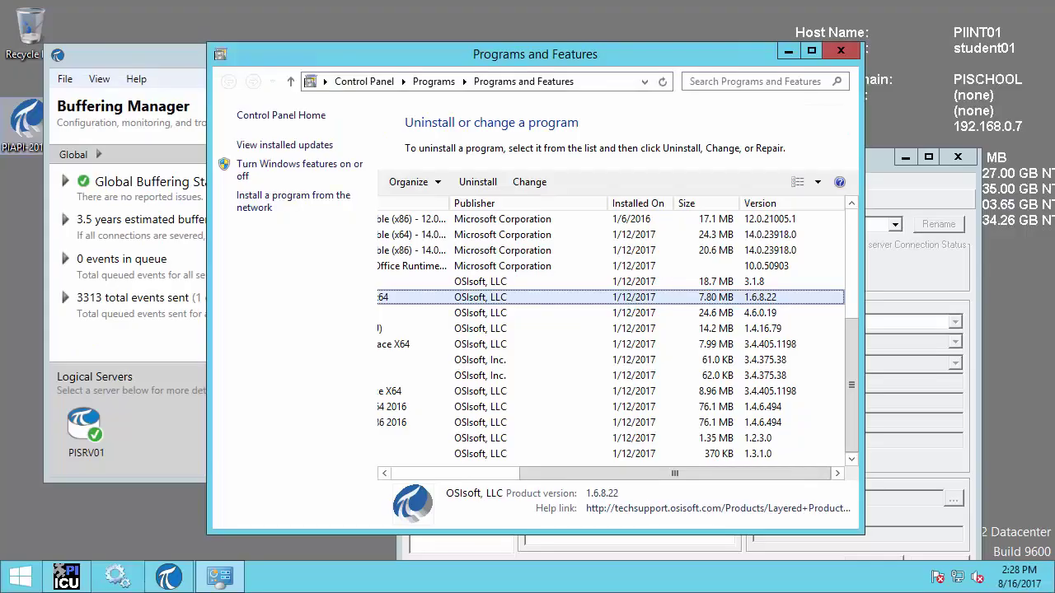
- Open Windows Services and scroll to the PI Ramp Soak Simulator (rmp_sk) Interface X64 service
left_click(134, 584)
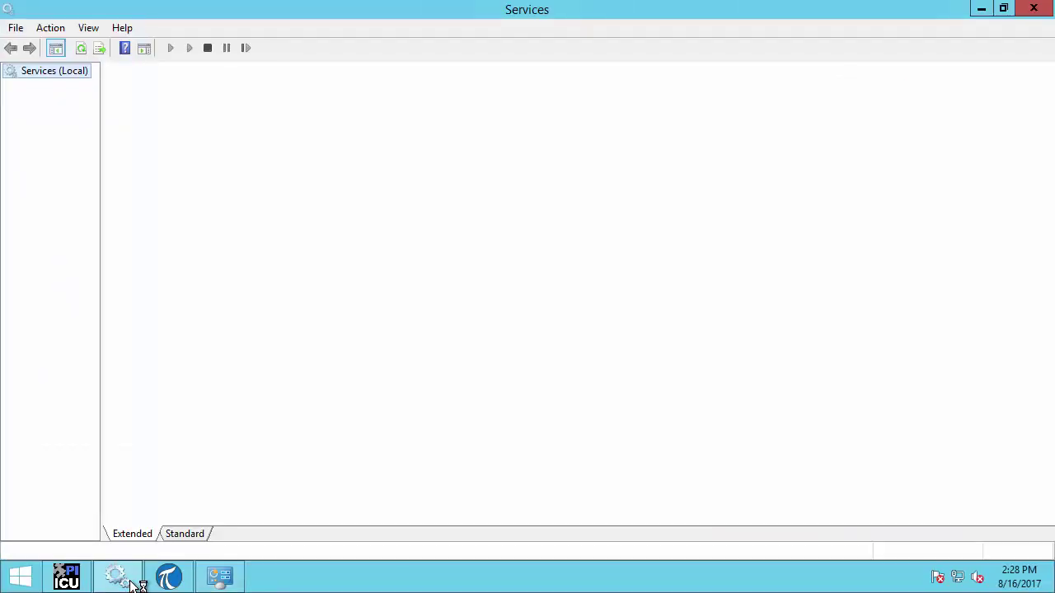
left_click(1043, 492)
left_click(1044, 492)
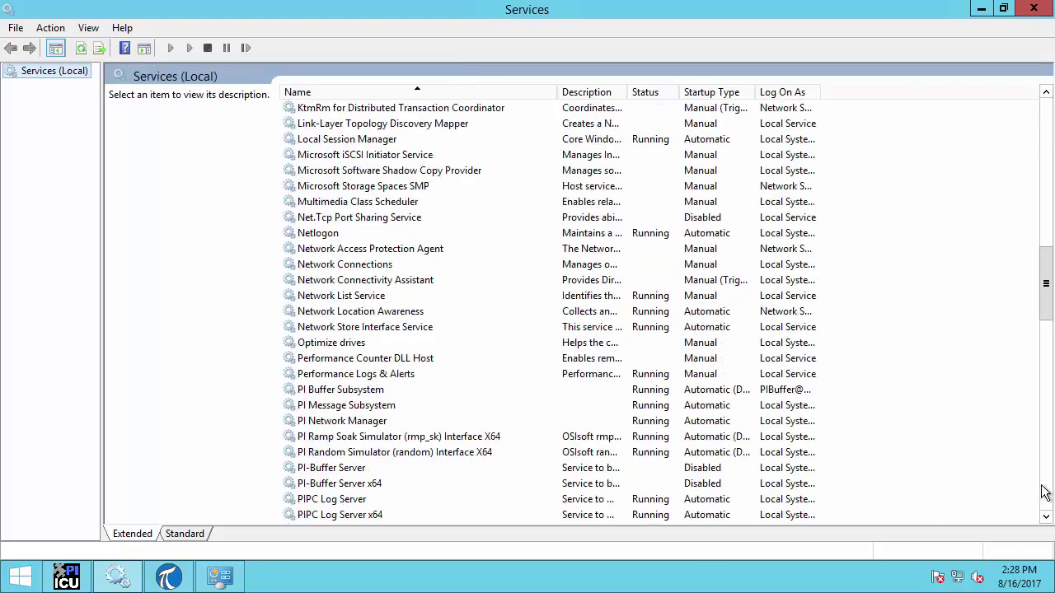
left_click(478, 439)
mouse_move(264, 417)
left_mouse_down()
mouse_move(445, 459)
mouse_move(838, 469)
left_mouse_up()
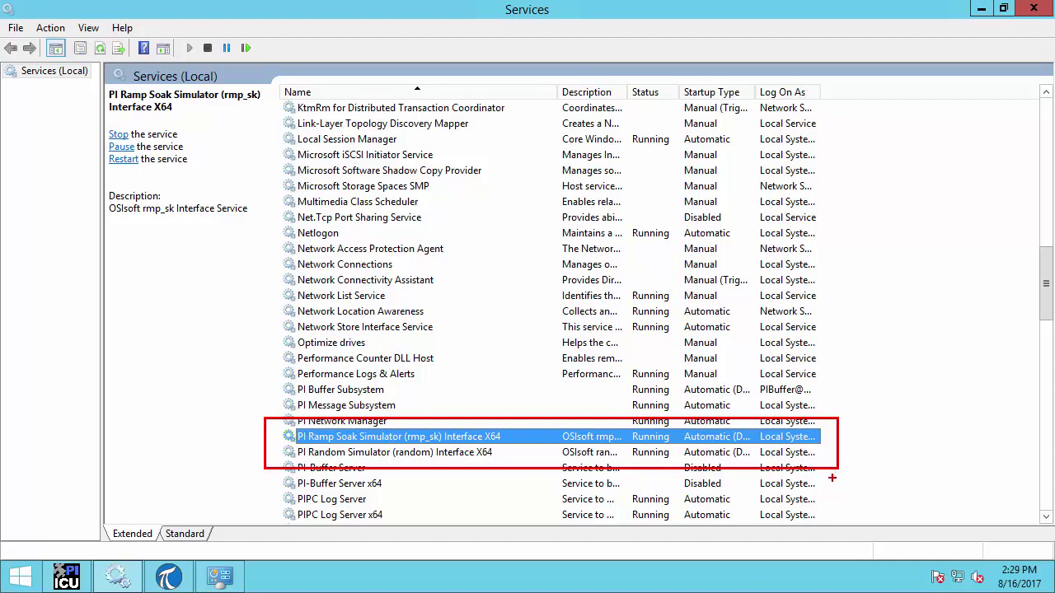
- Set PI Ramp Soak's Log On to This account, resolving piinterface in the PISCHOOL.INT domain
right_click(398, 433)
left_click(459, 402)
left_click(427, 126)
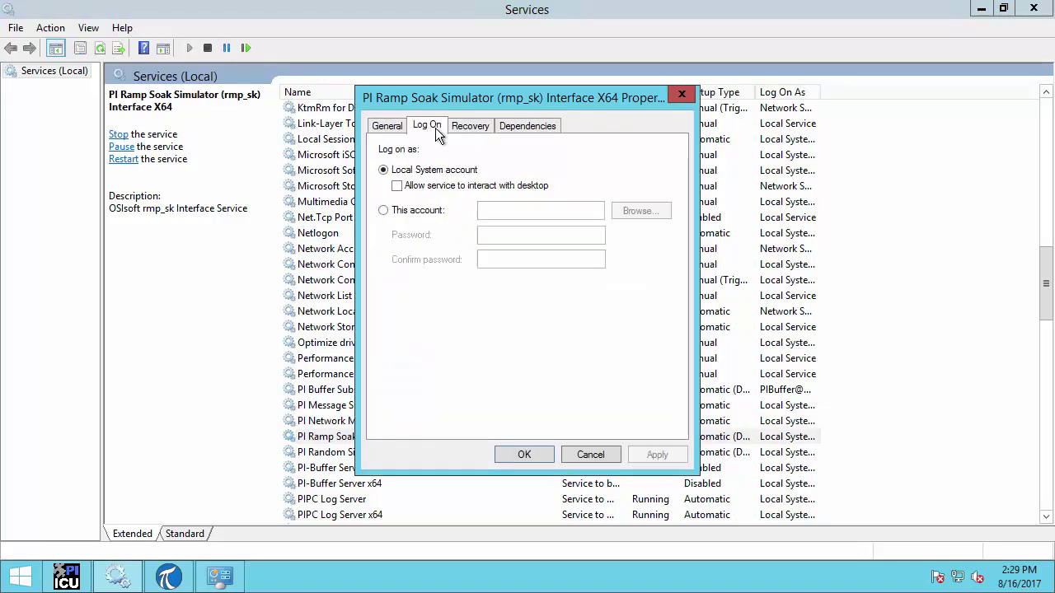
left_click(408, 209)
left_click(634, 213)
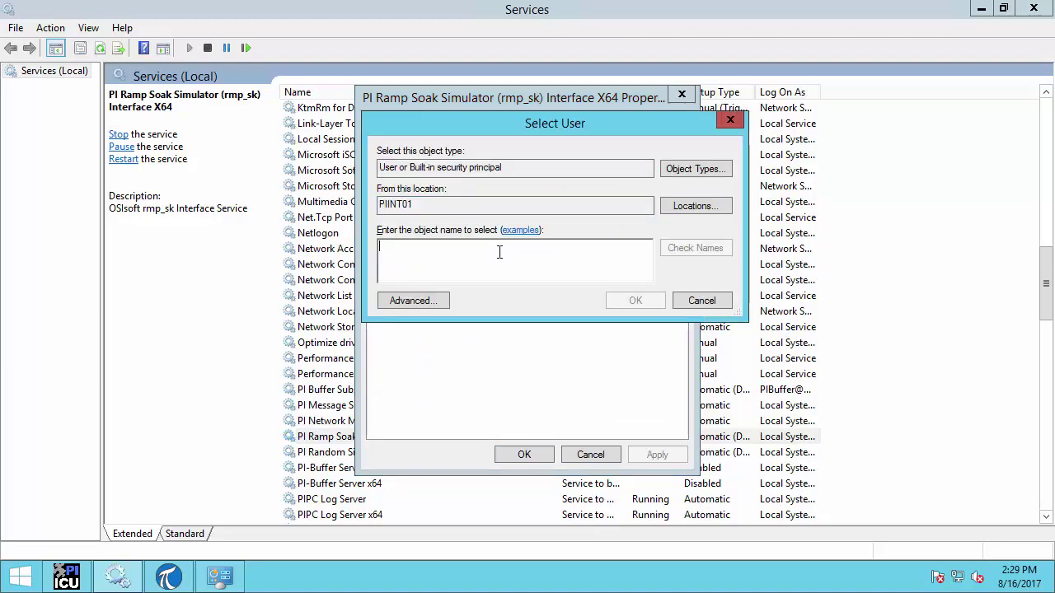
left_click(691, 208)
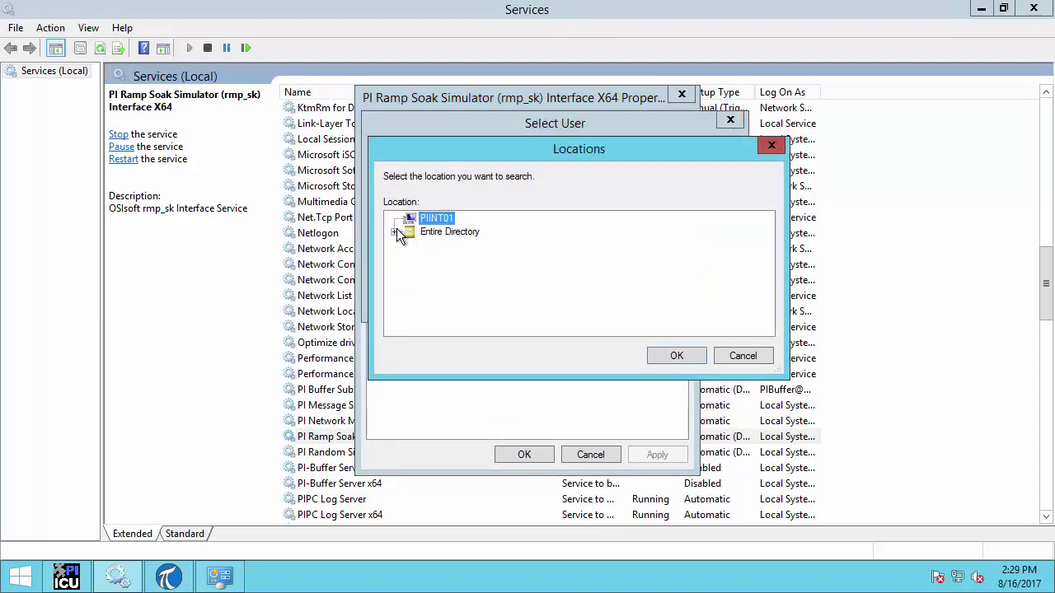
left_click(677, 359)
type("pii")
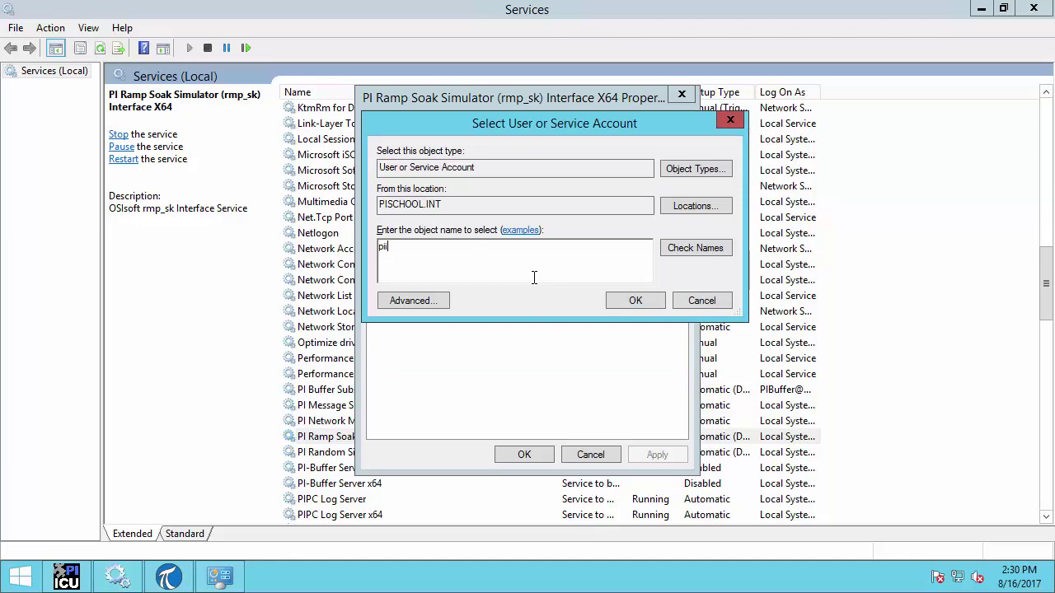
type("nterfaces")
key("Return")
left_click(548, 242)
left_click(698, 249)
left_click(648, 298)
- Enter and confirm the account password, apply, and acknowledge the logon-right and restart notices
double_click(582, 234)
type("password")
key("Tab")
type("password")
key("Return")
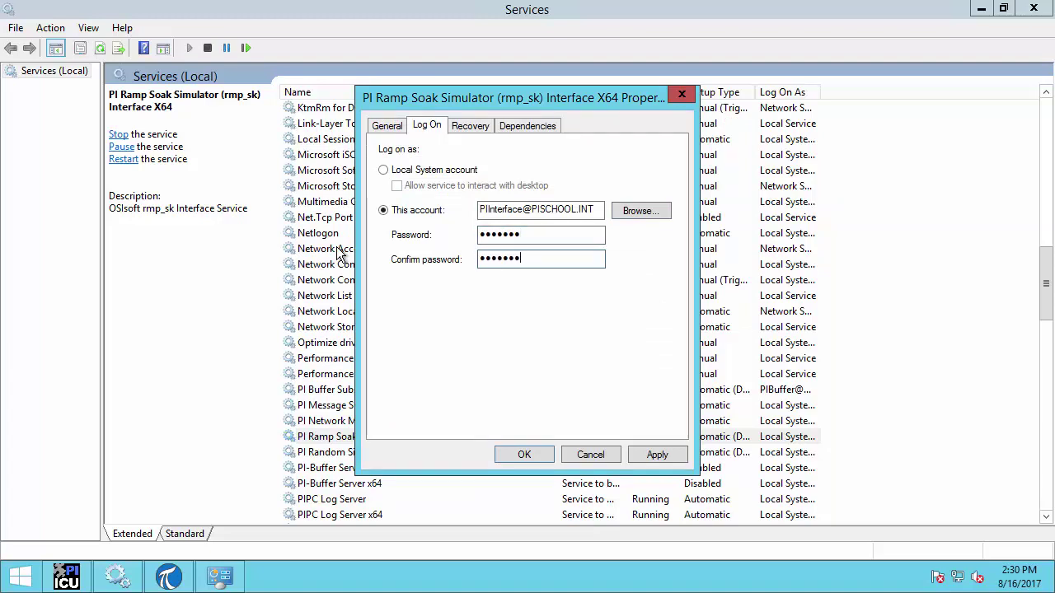
left_click(664, 347)
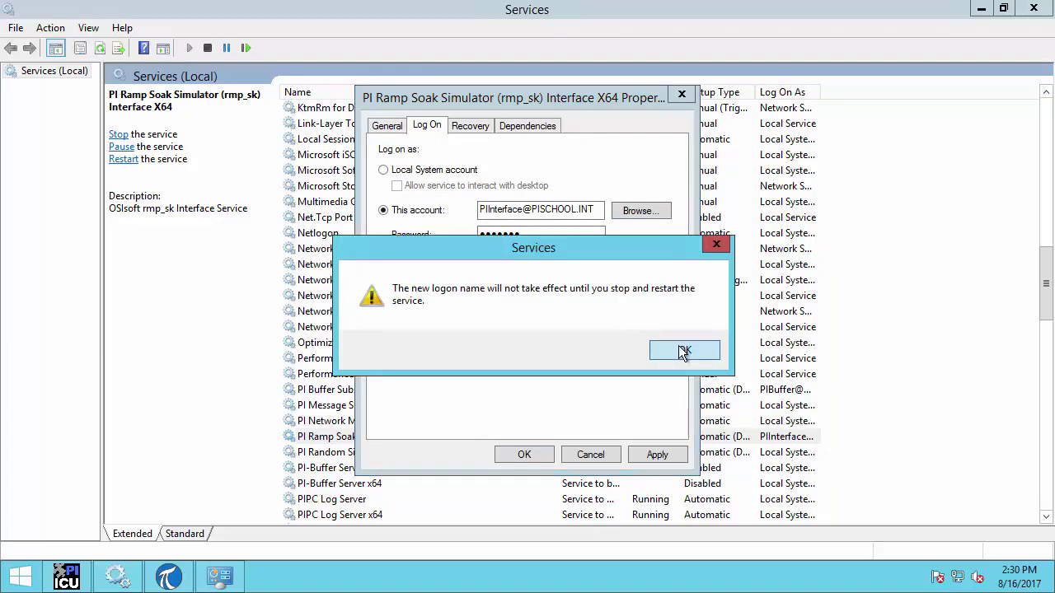
left_click(678, 346)
- Set the PI Random Simulator service to log on as the PISCHOOL.INT piinterface account
right_click(414, 456)
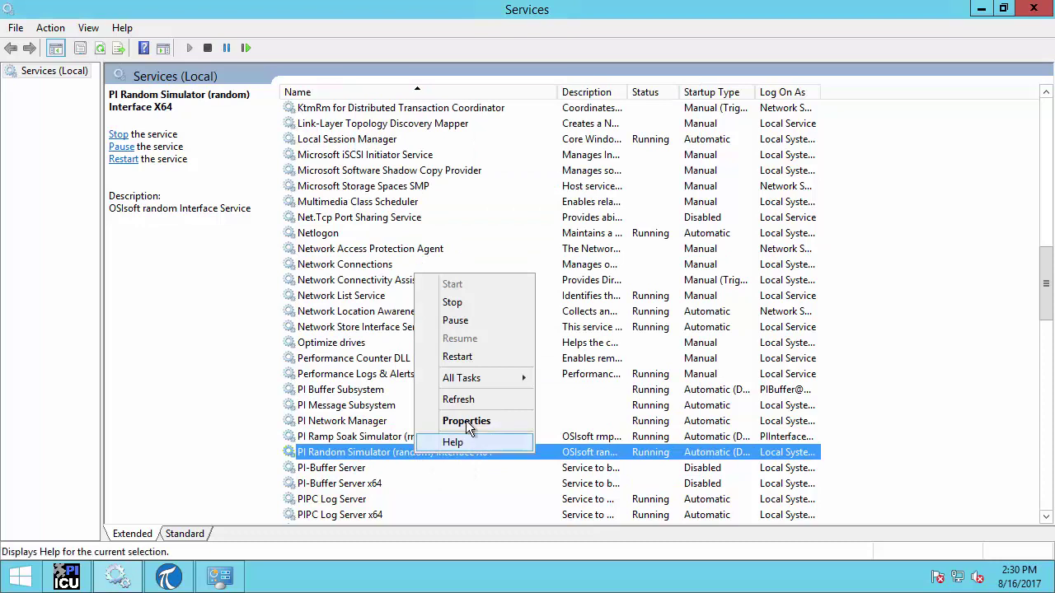
left_click(453, 424)
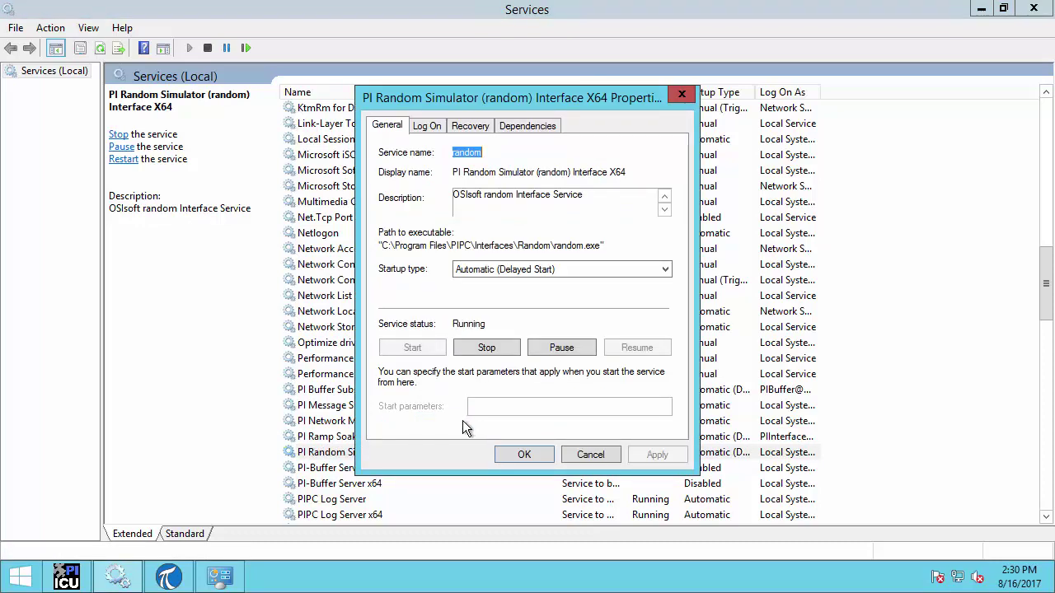
left_click(427, 126)
left_click(384, 209)
left_click(638, 211)
left_click(688, 208)
left_click(398, 231)
left_click(462, 246)
left_click(675, 355)
type("piinterface")
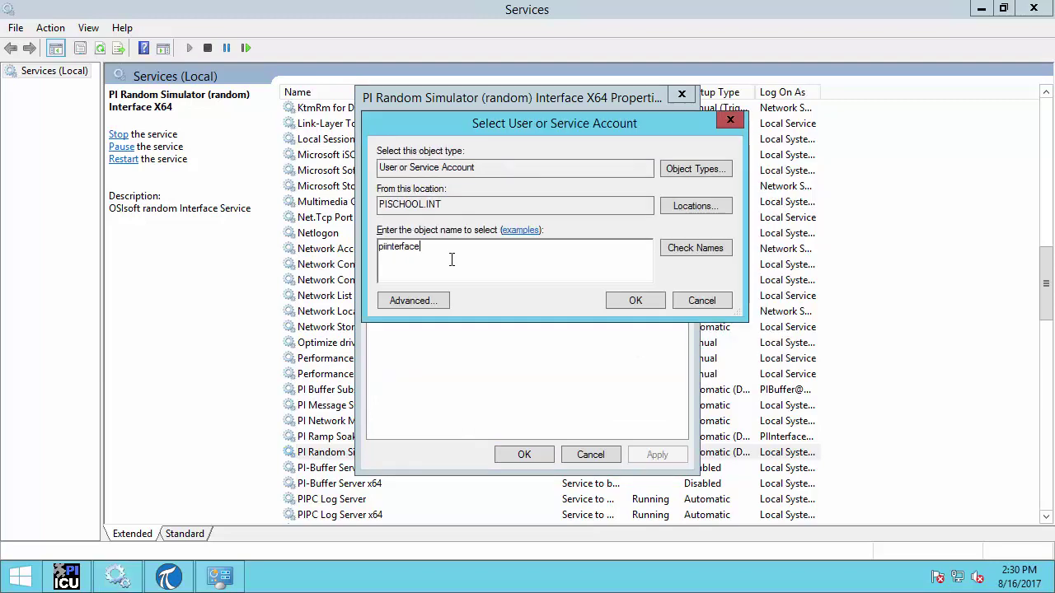
left_click(695, 250)
left_click(635, 300)
- Enter and confirm the account password, then save the new logon settings
key("Tab")
type("*******")
key("Tab")
type("*******")
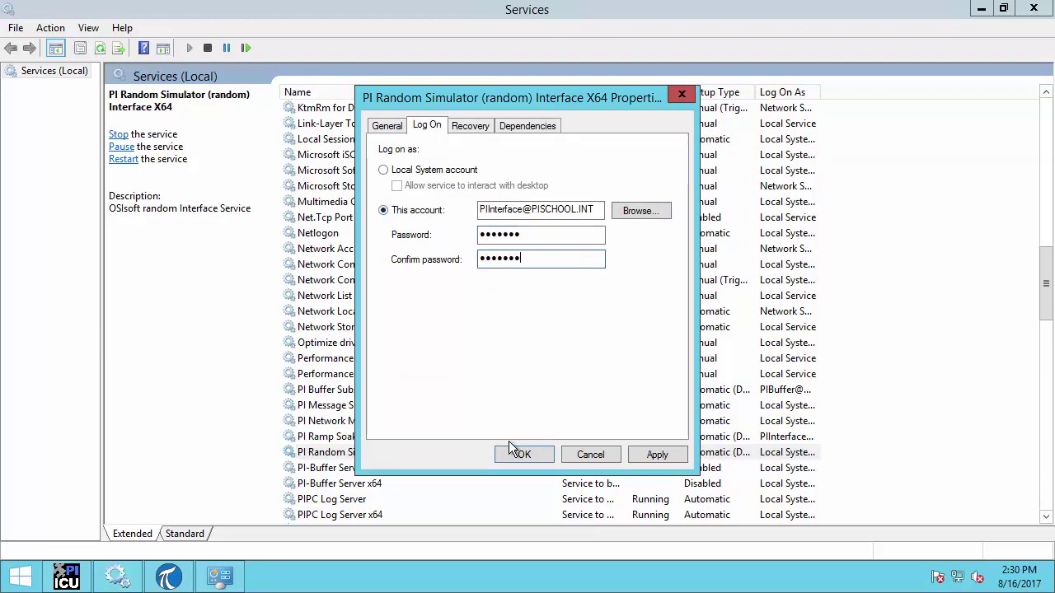
left_click(519, 455)
left_click(665, 353)
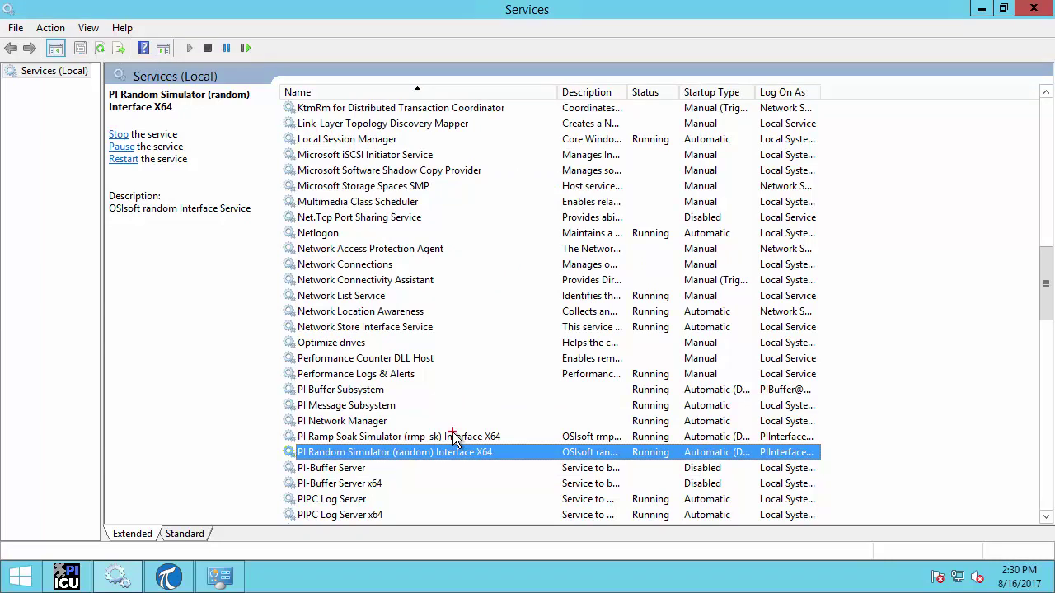
- Restart the PI Ramp Soak Simulator interface service
mouse_move(261, 369)
left_mouse_down()
mouse_move(282, 388)
mouse_move(857, 404)
left_mouse_up()
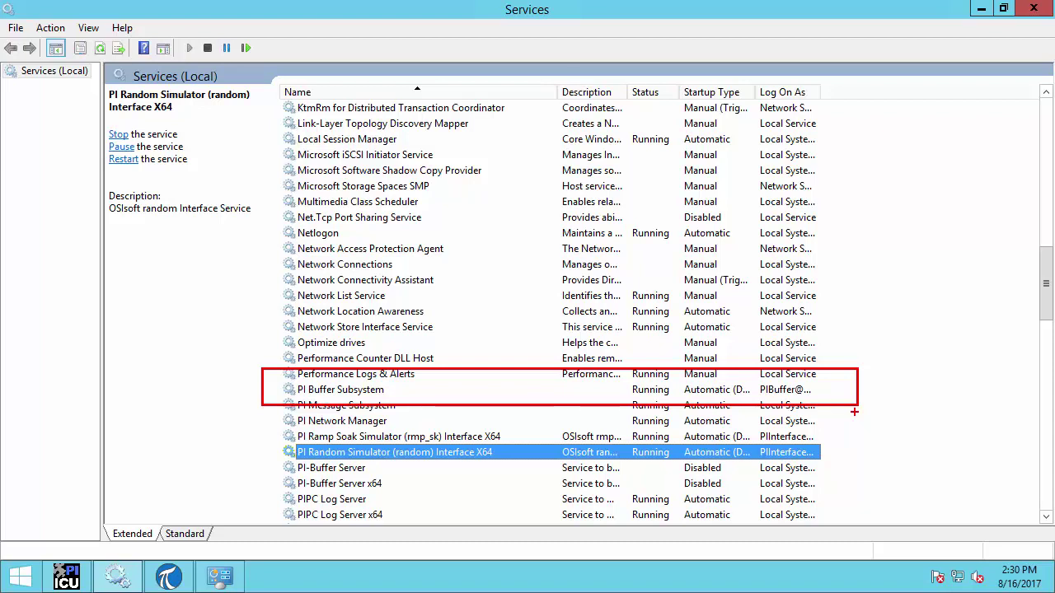
right_click(416, 437)
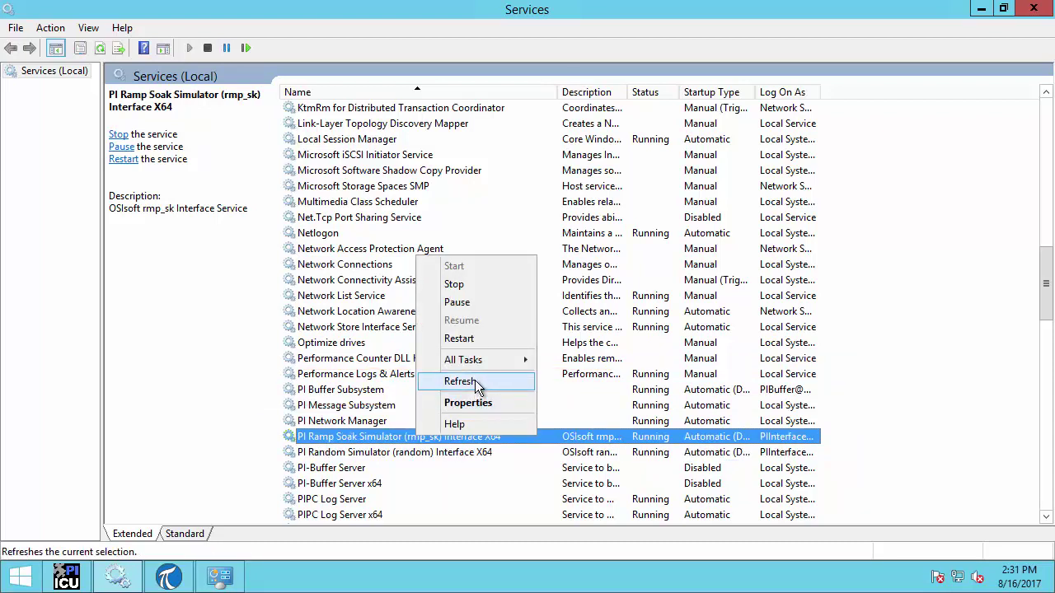
left_click(470, 338)
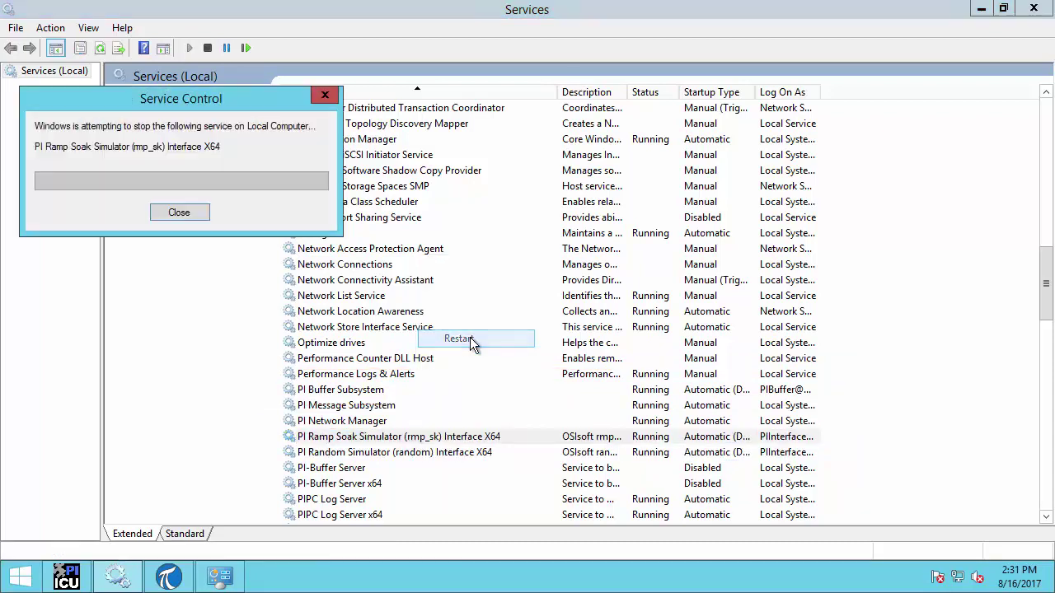
- Restart the PI Random Simulator interface service
left_click(423, 458)
right_click(422, 459)
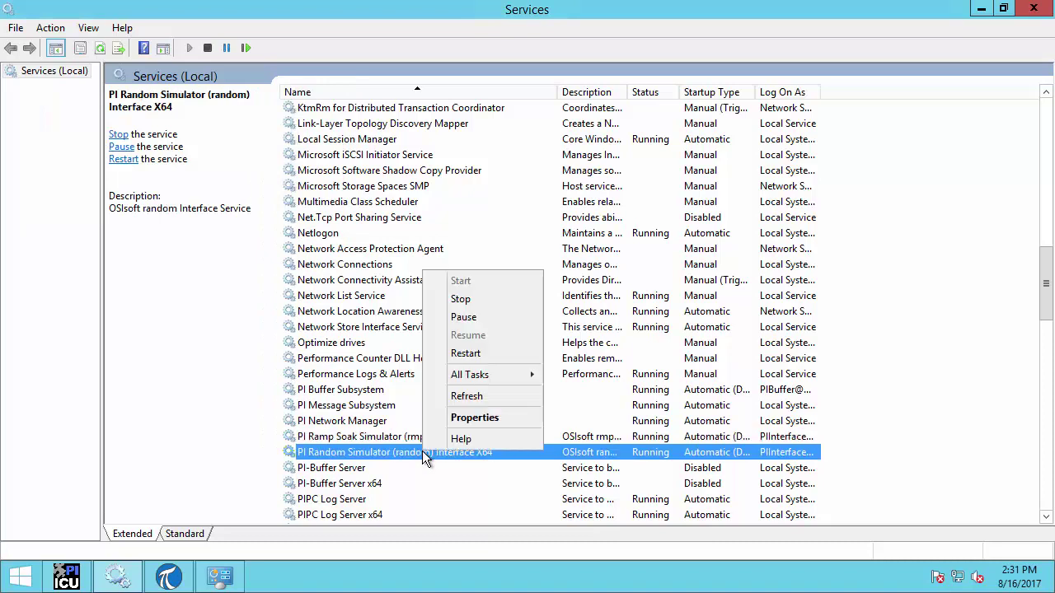
left_click(466, 354)
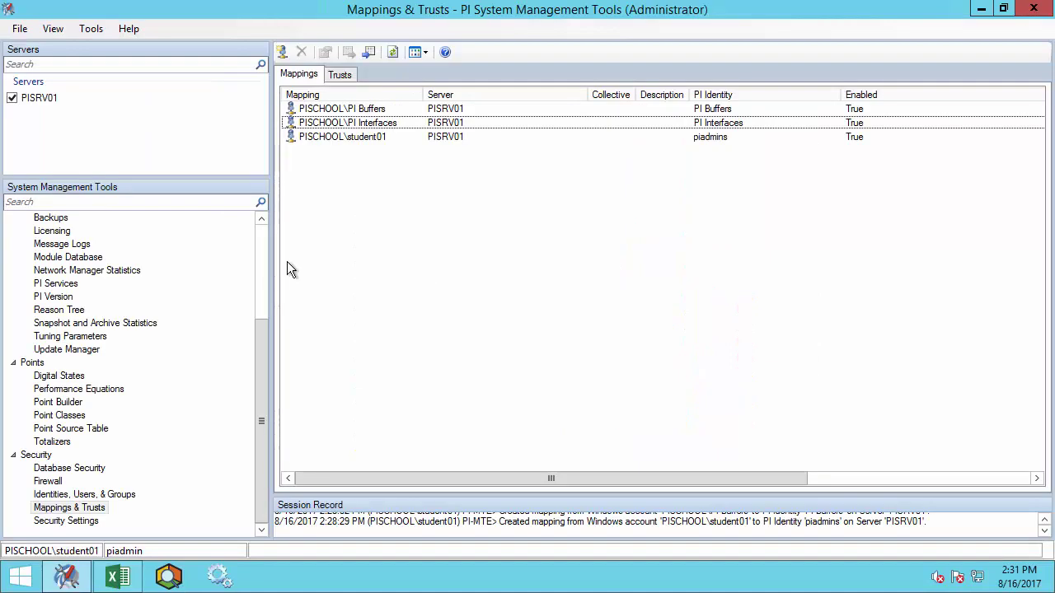
- Show Data > Current Values and refresh so all timestamps read 8/16/2017 2:31:35 PM
left_click(258, 257)
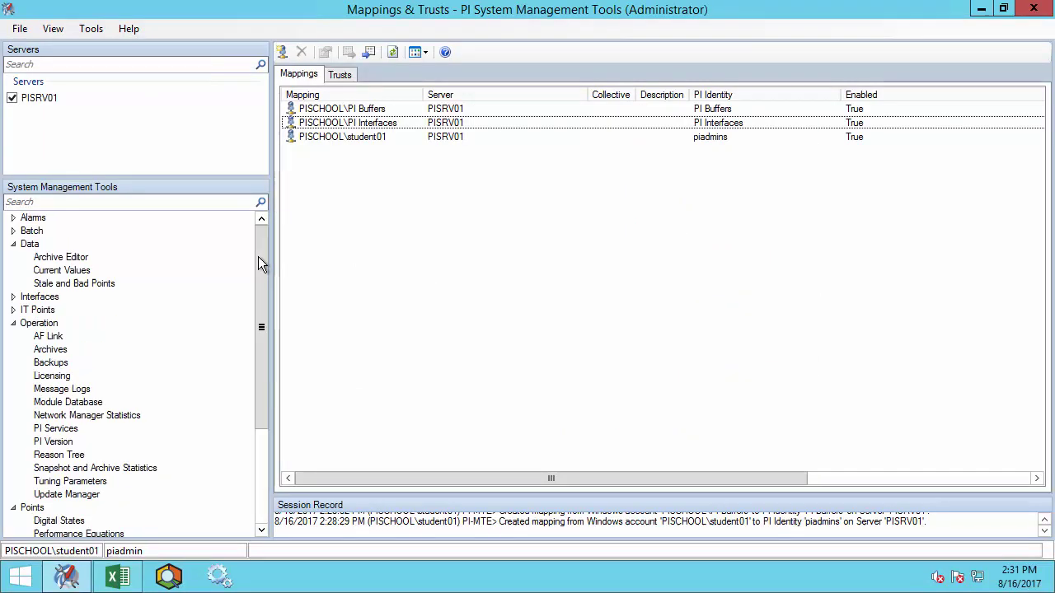
left_click(61, 270)
left_click(407, 53)
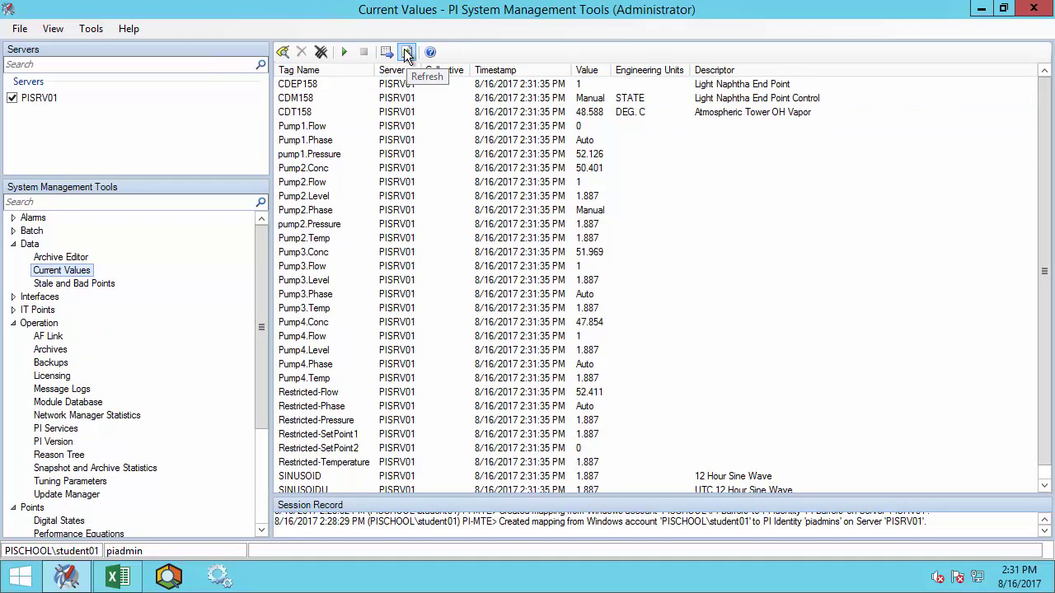
mouse_move(454, 83)
left_mouse_down()
mouse_move(612, 384)
mouse_move(612, 421)
left_mouse_up()
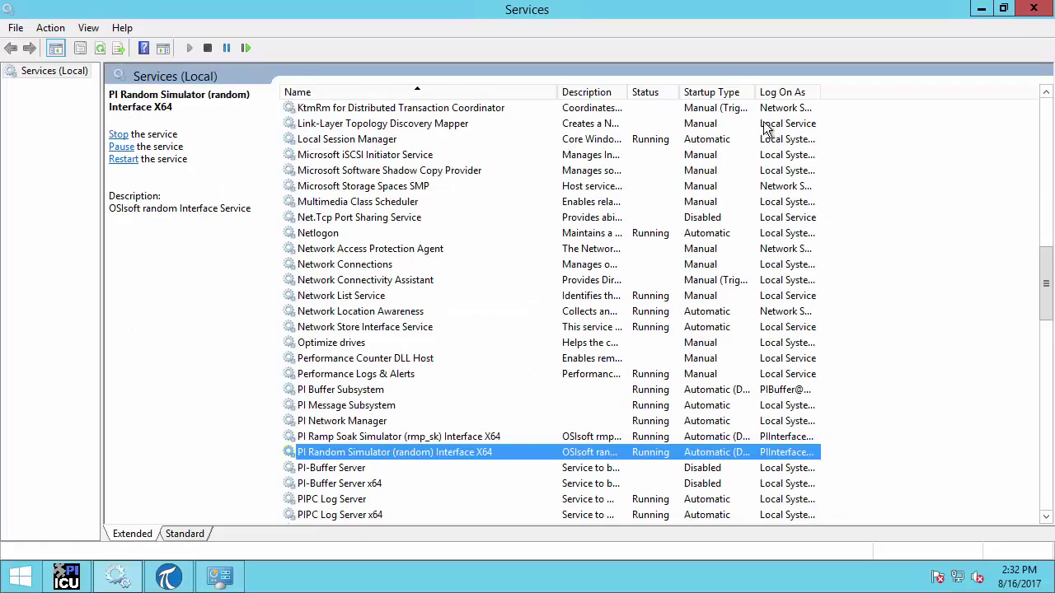
- Minimize Services and close Programs and Features, Buffering Manager and PI ICU
left_click(1043, 12)
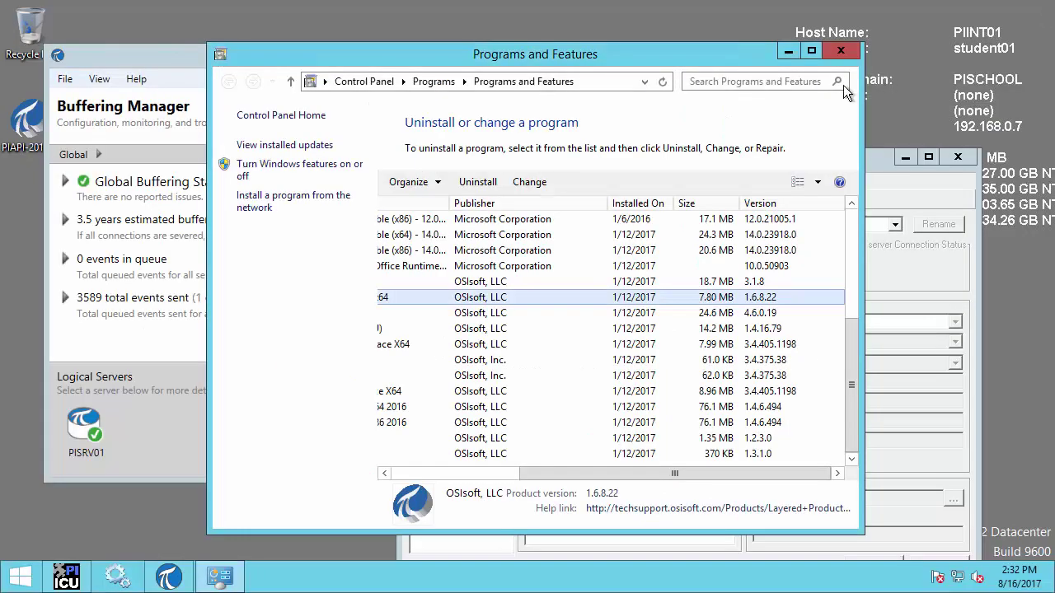
left_click(841, 50)
left_click(557, 53)
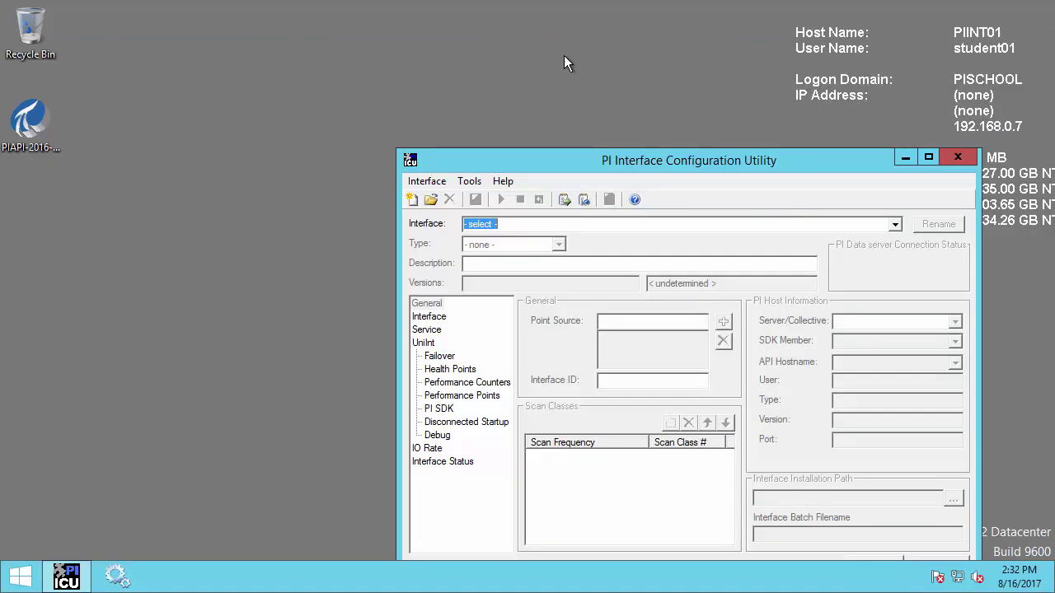
left_click(954, 156)
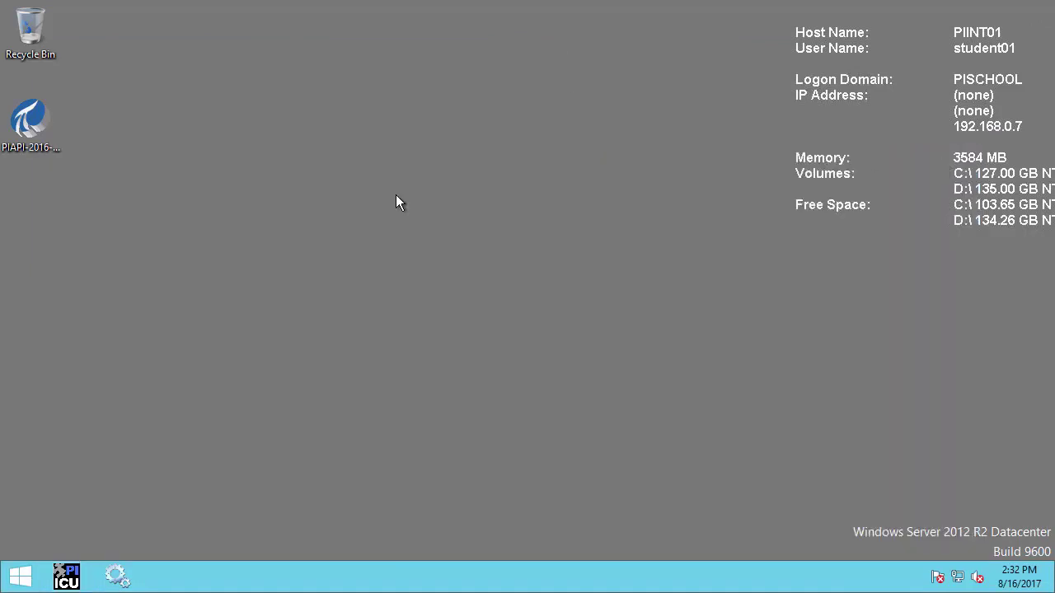
- Run the PIAPI-2016 installer as administrator and extract its setup files
right_click(31, 135)
left_click(61, 156)
left_click(468, 339)
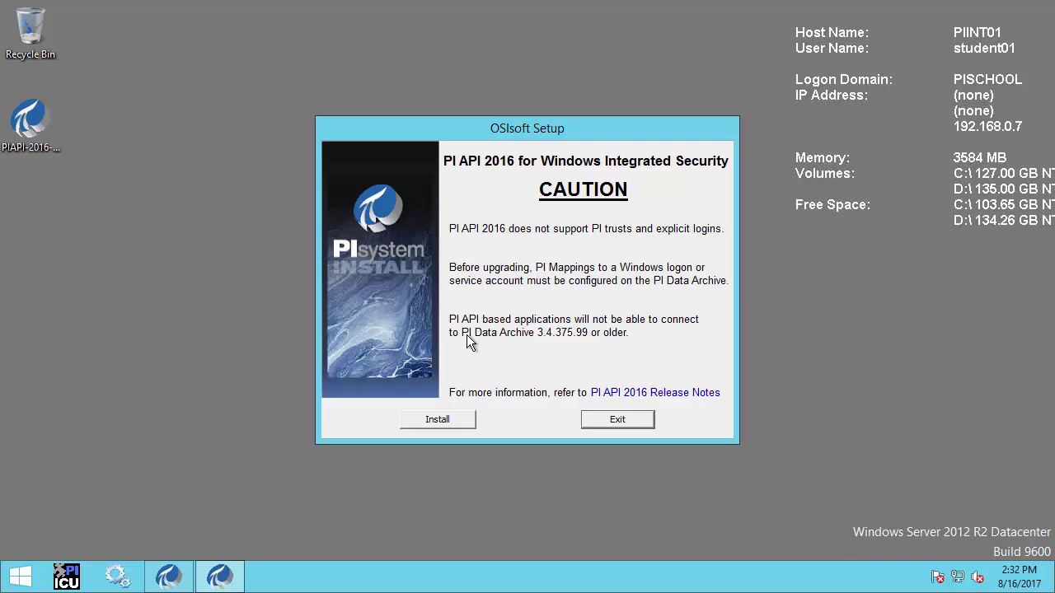
- Proceed past the caution and module screens, letting setup stop and restart the PI services
left_click(454, 419)
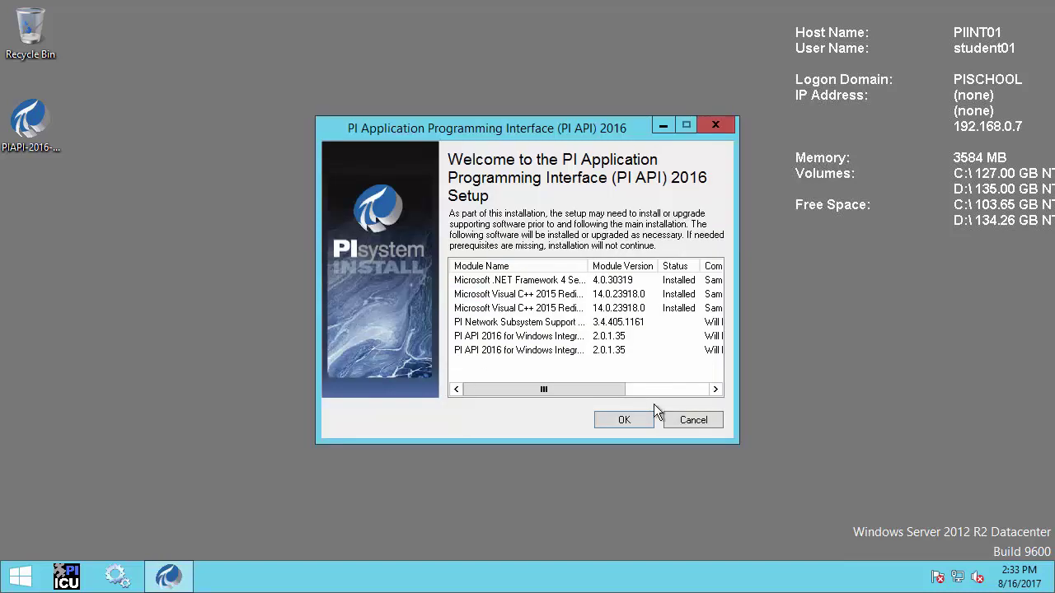
left_click(651, 419)
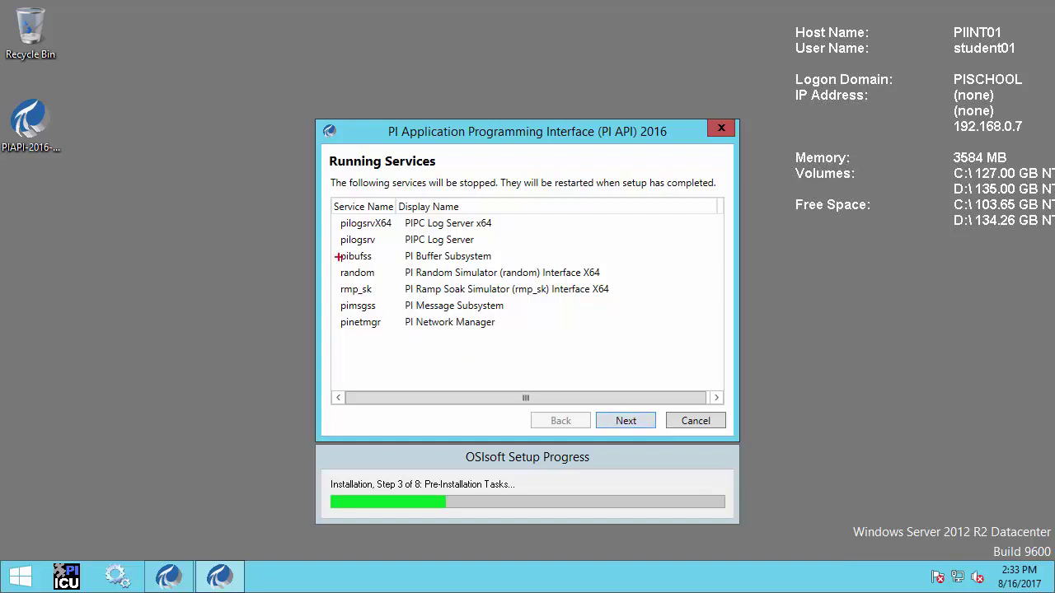
mouse_move(334, 251)
left_mouse_down()
mouse_move(350, 277)
mouse_move(619, 301)
left_mouse_up()
key("Escape")
left_click(637, 422)
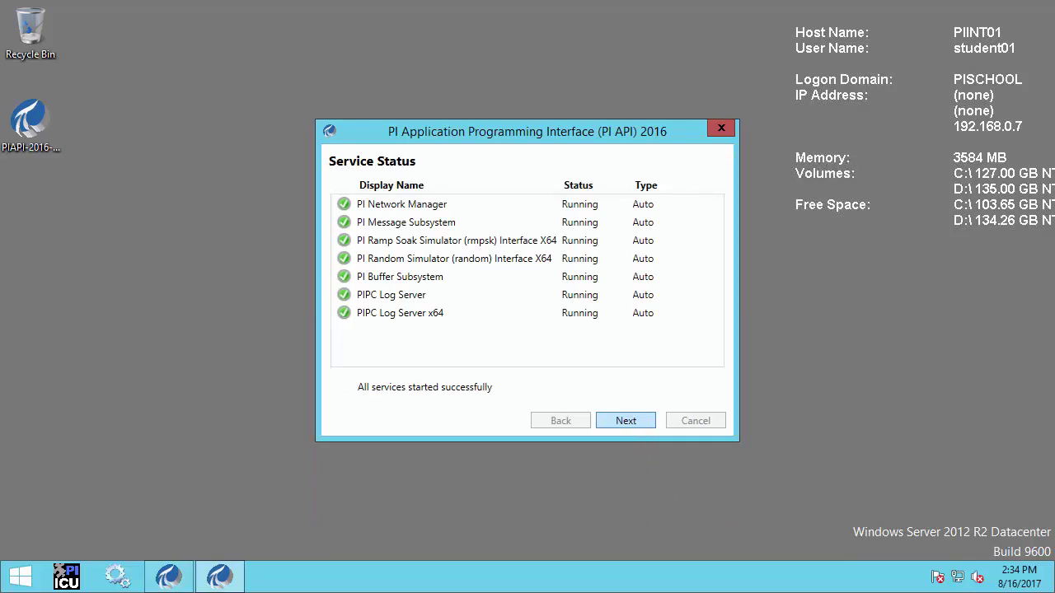
- Continue past Service Status and close the Installation Complete dialog
mouse_move(328, 229)
left_mouse_down()
mouse_move(496, 288)
mouse_move(671, 288)
left_mouse_up()
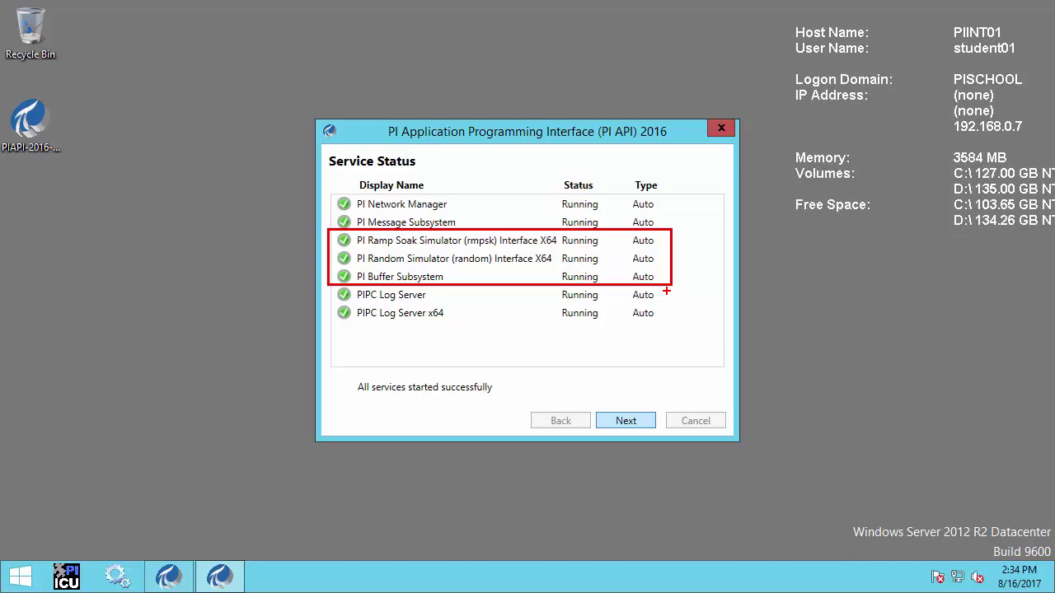
key("Escape")
left_click(626, 422)
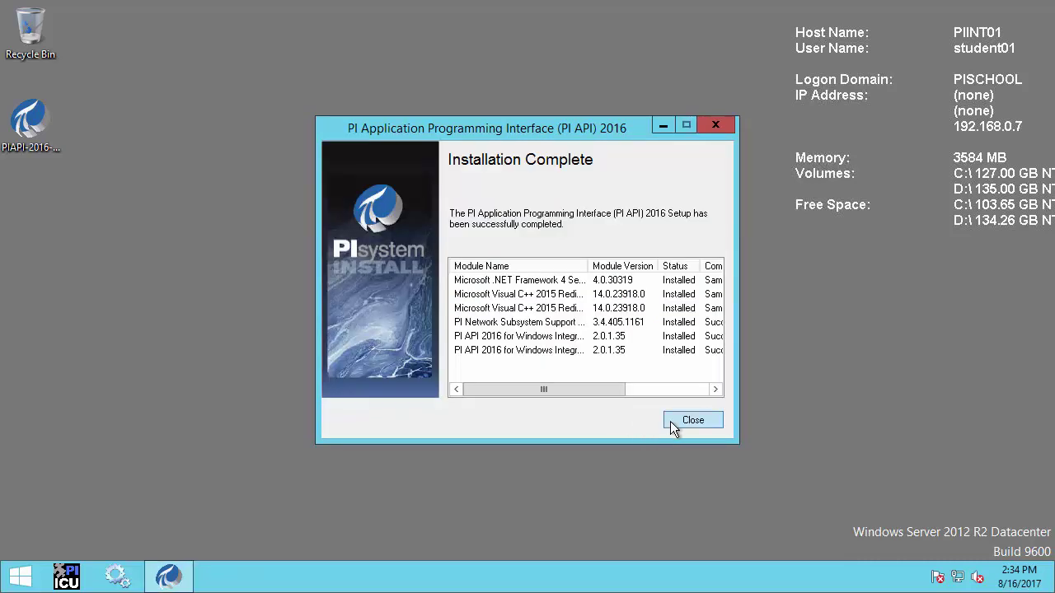
left_click(692, 420)
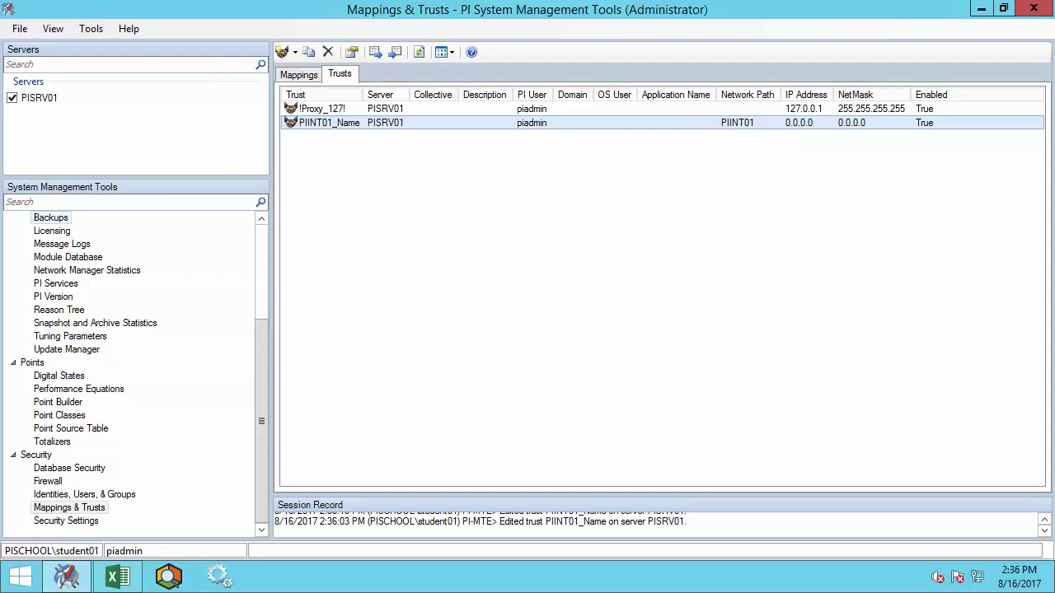
- Mark the PIINT01_Name trust as 'Trust is disabled' in its properties and save
left_click(86, 509)
right_click(341, 121)
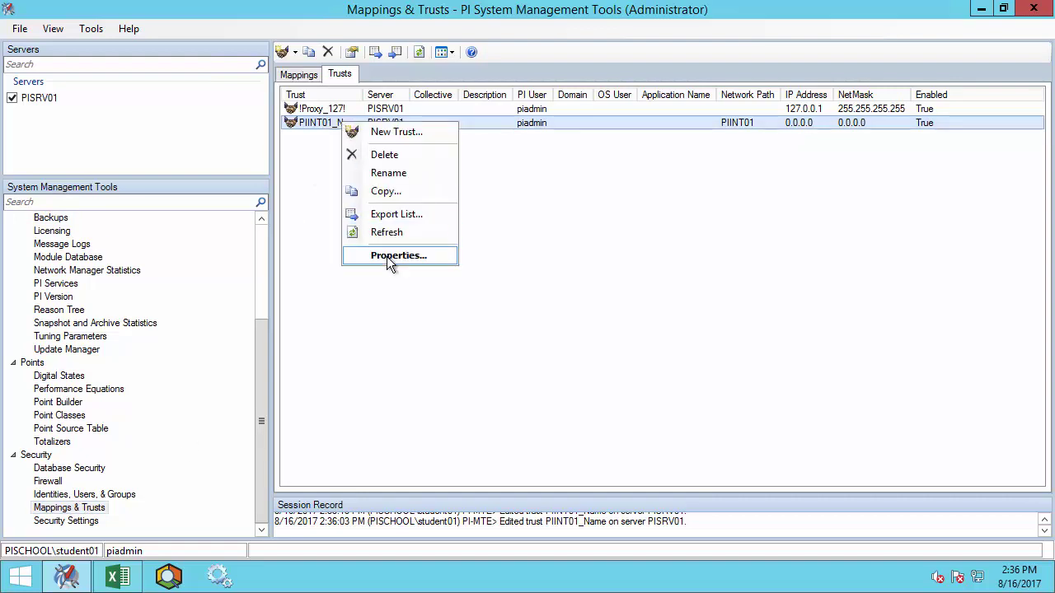
left_click(386, 257)
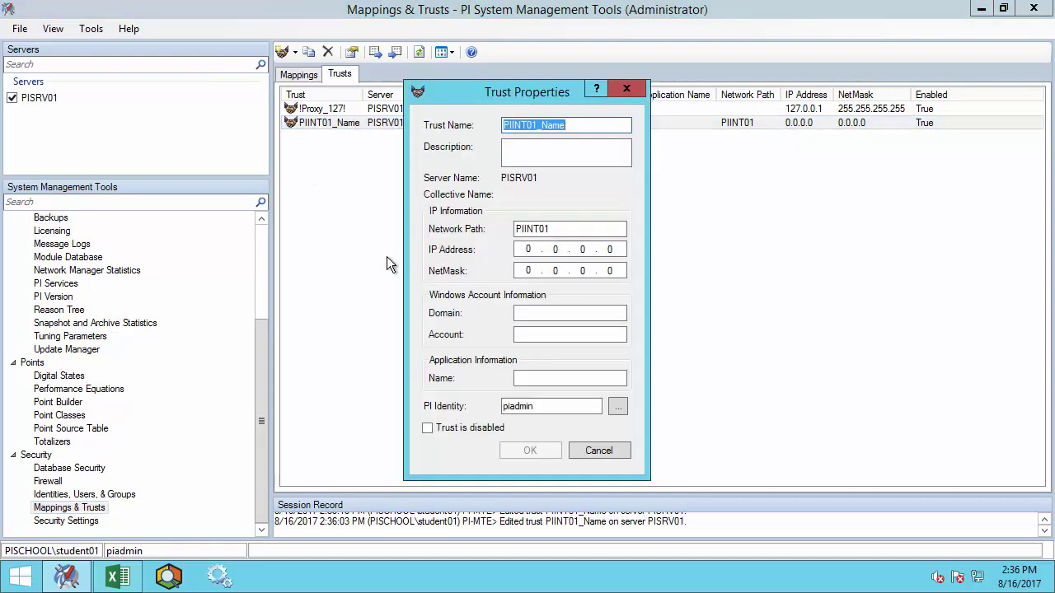
left_click(427, 429)
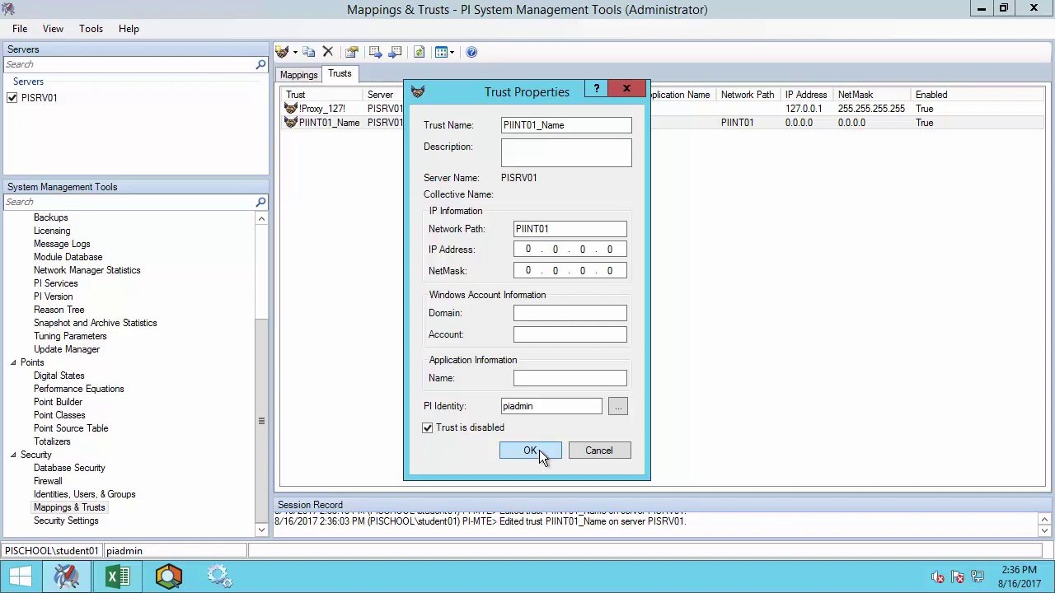
left_click(530, 451)
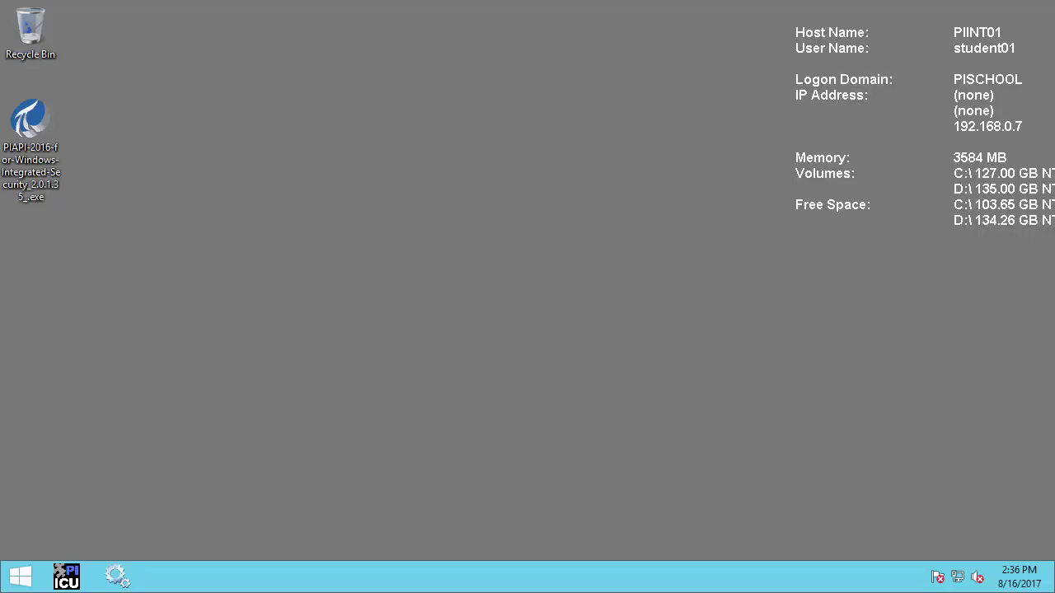
- Check Buffering Manager status in PI ICU (no issues, 0 queued, 180 sent), then close both
left_click(70, 581)
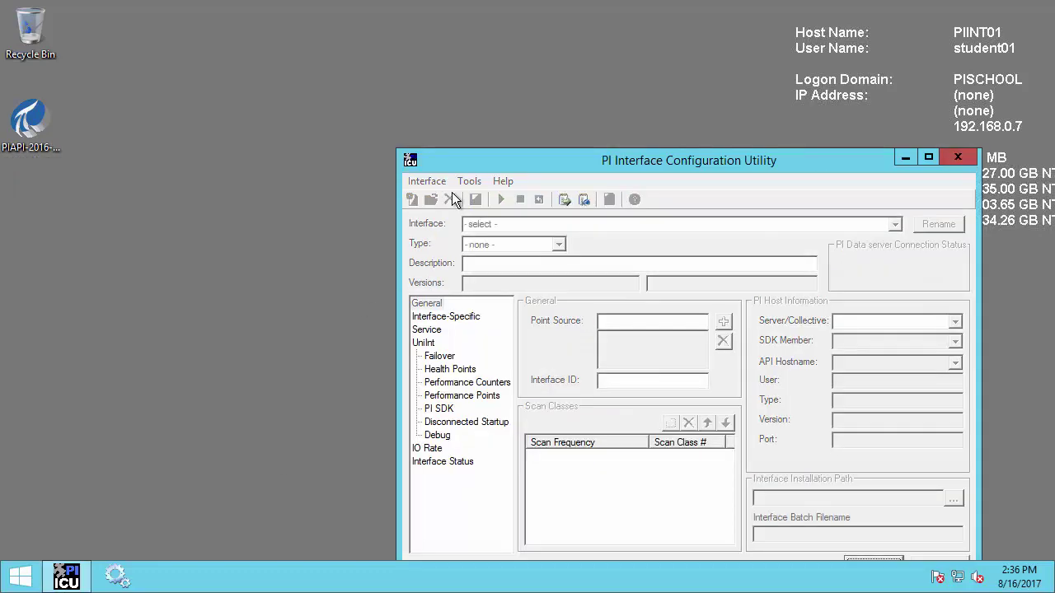
left_click(473, 180)
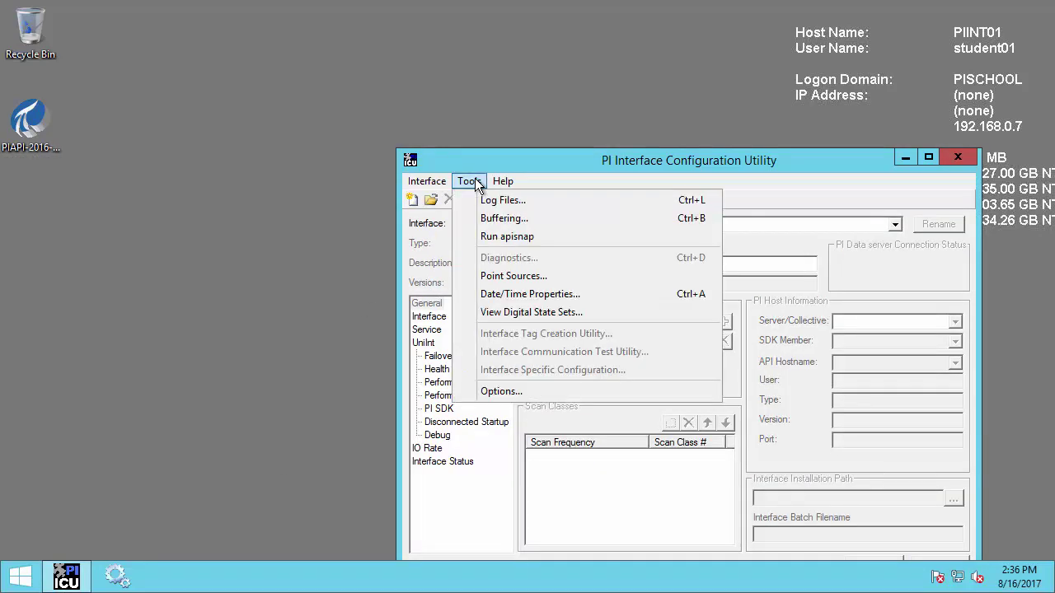
left_click(499, 218)
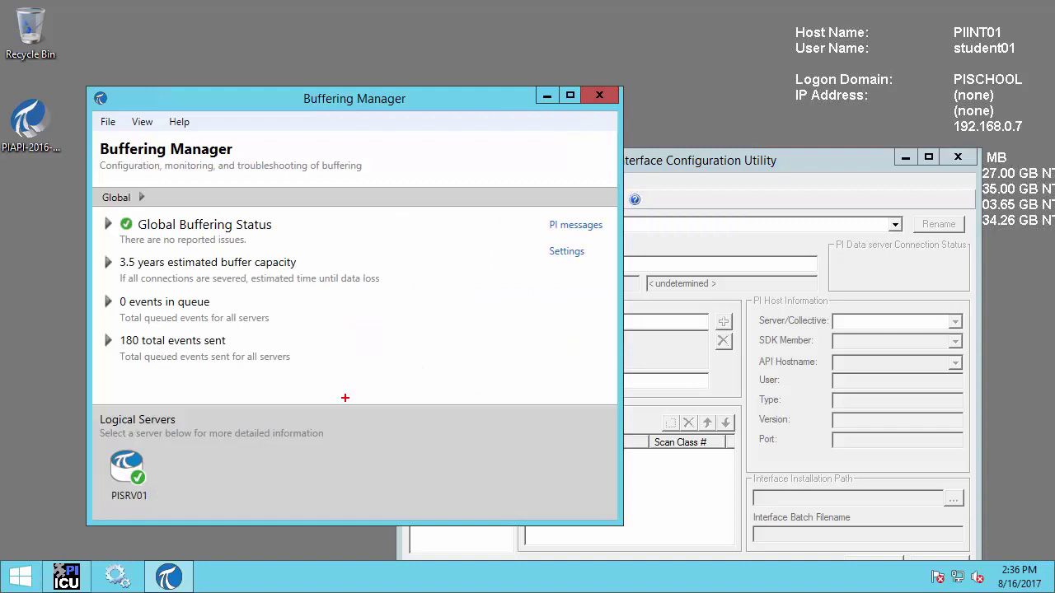
mouse_move(412, 390)
left_mouse_down()
mouse_move(178, 274)
mouse_move(96, 195)
mouse_move(93, 177)
left_mouse_up()
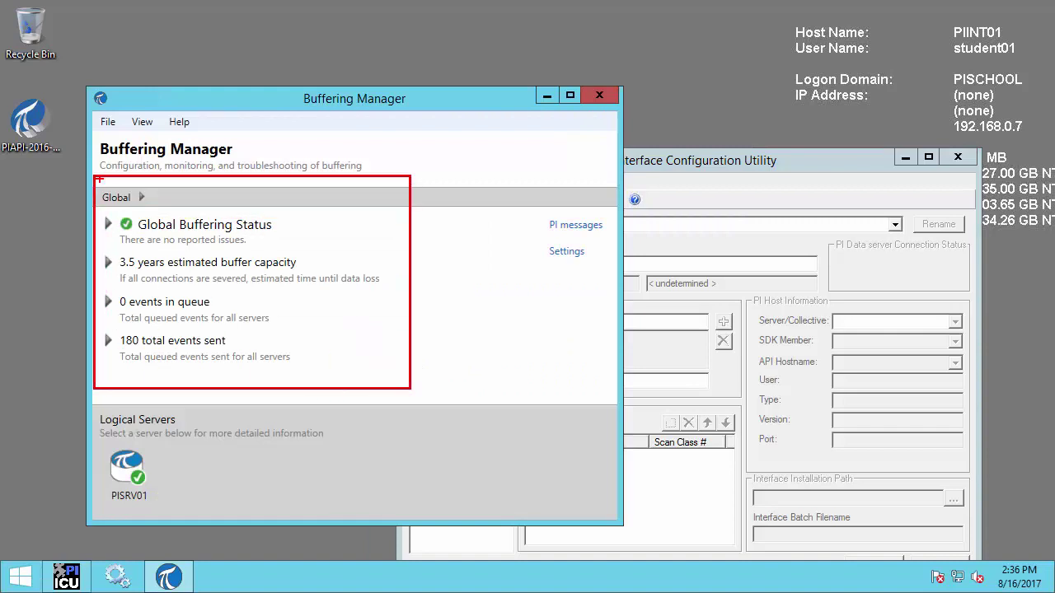
key("Escape")
left_click(599, 95)
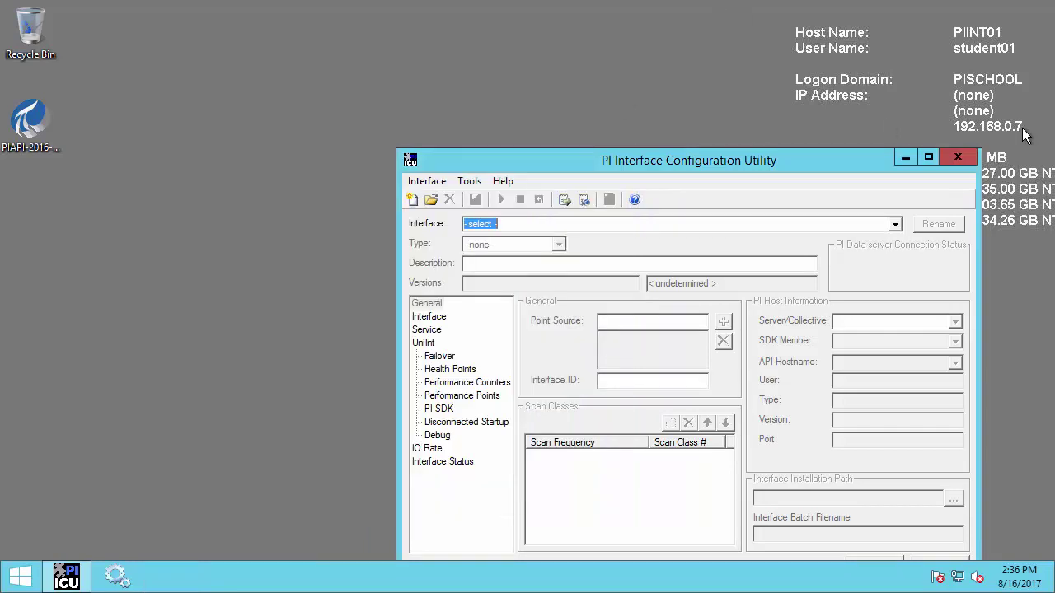
left_click(961, 157)
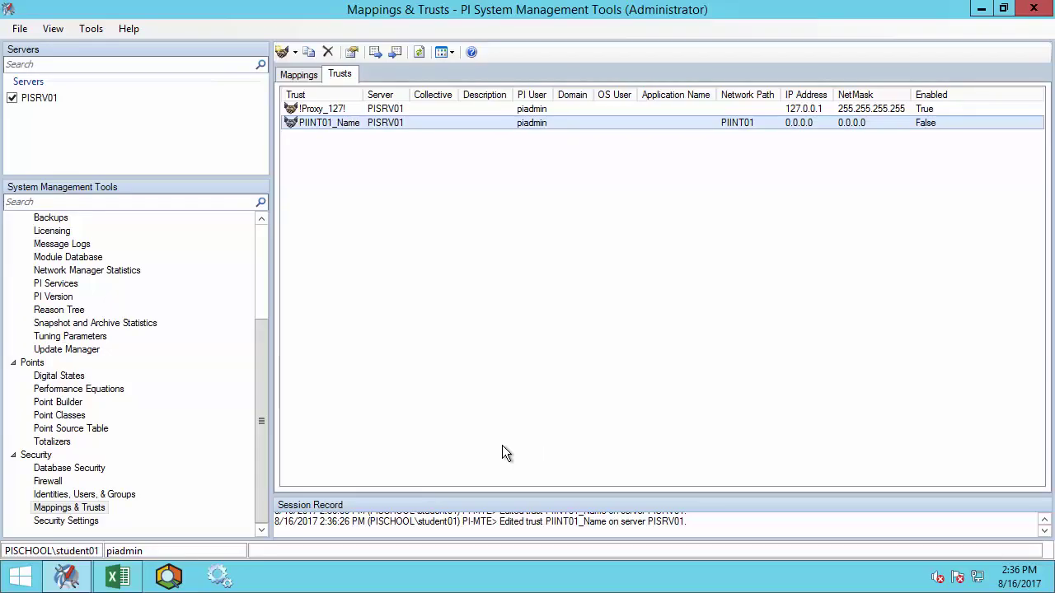
- Refresh Network Manager Statistics and review the connections' Identity and Trust columns
left_click(118, 269)
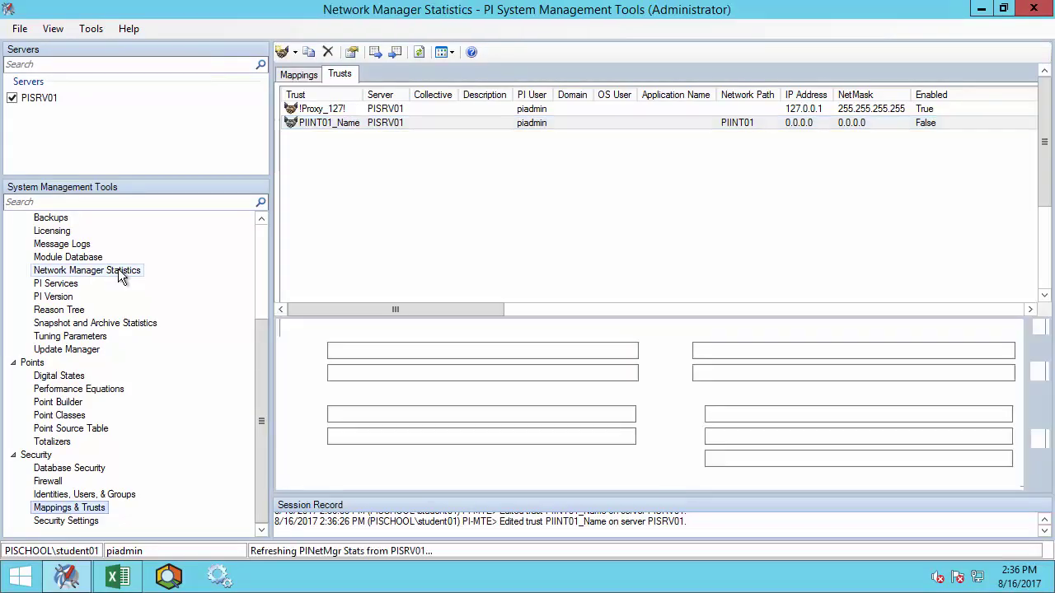
left_click(301, 52)
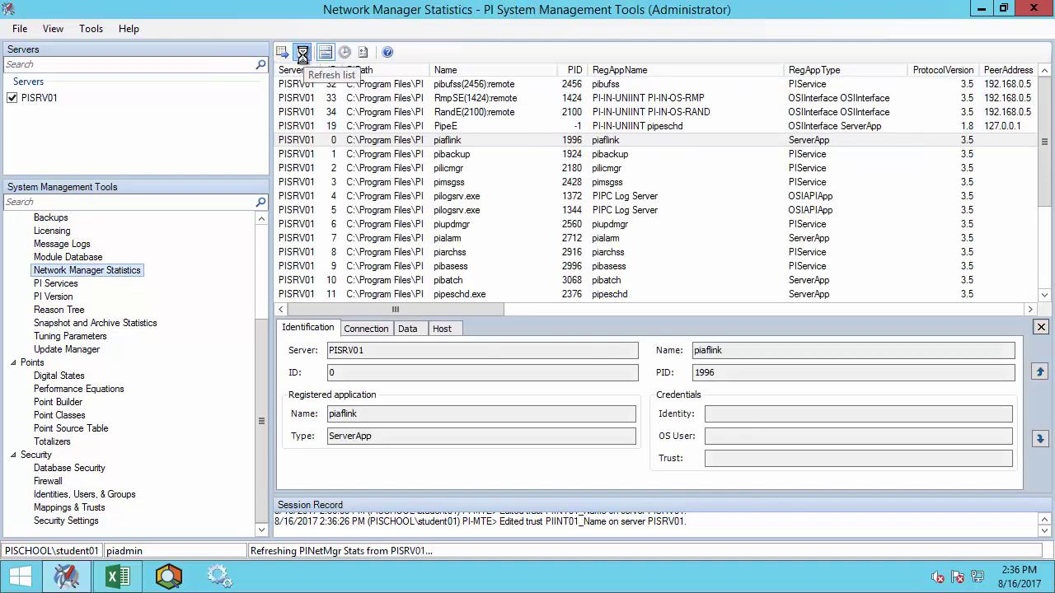
left_click(1009, 70)
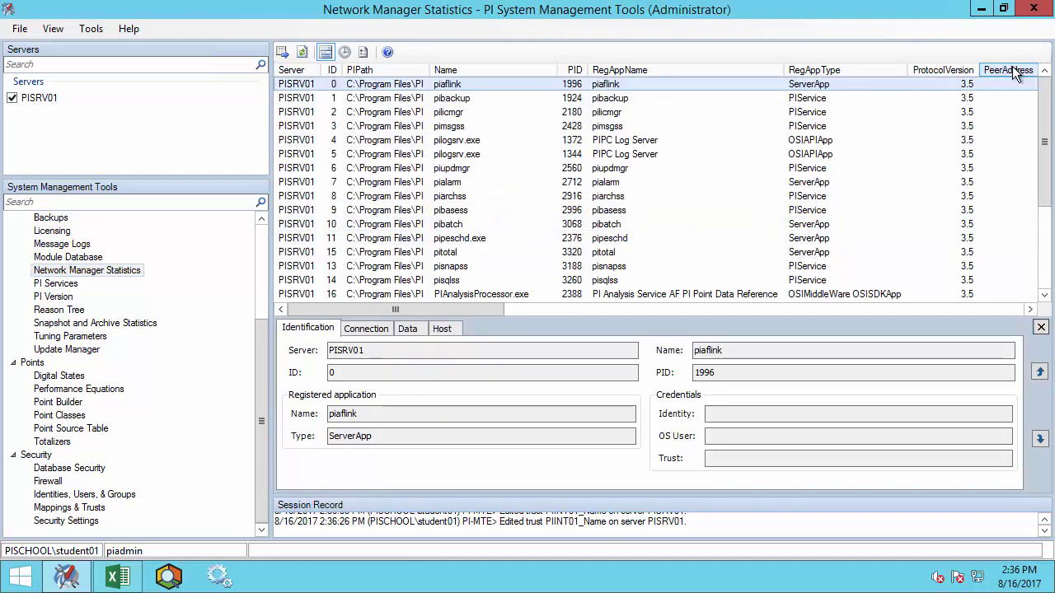
left_click(1009, 70)
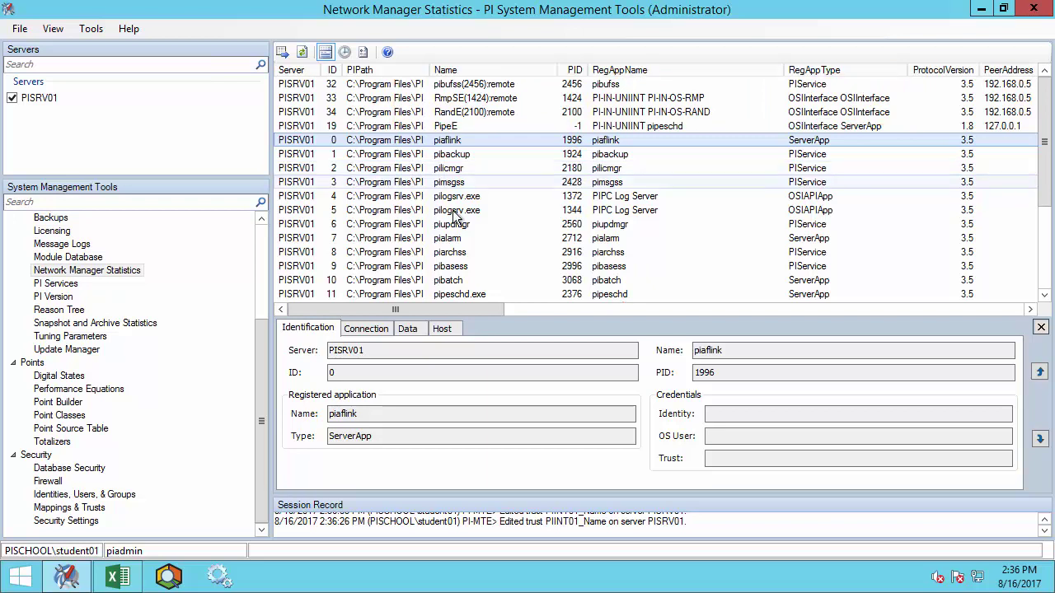
left_click_drag(537, 308, 898, 311)
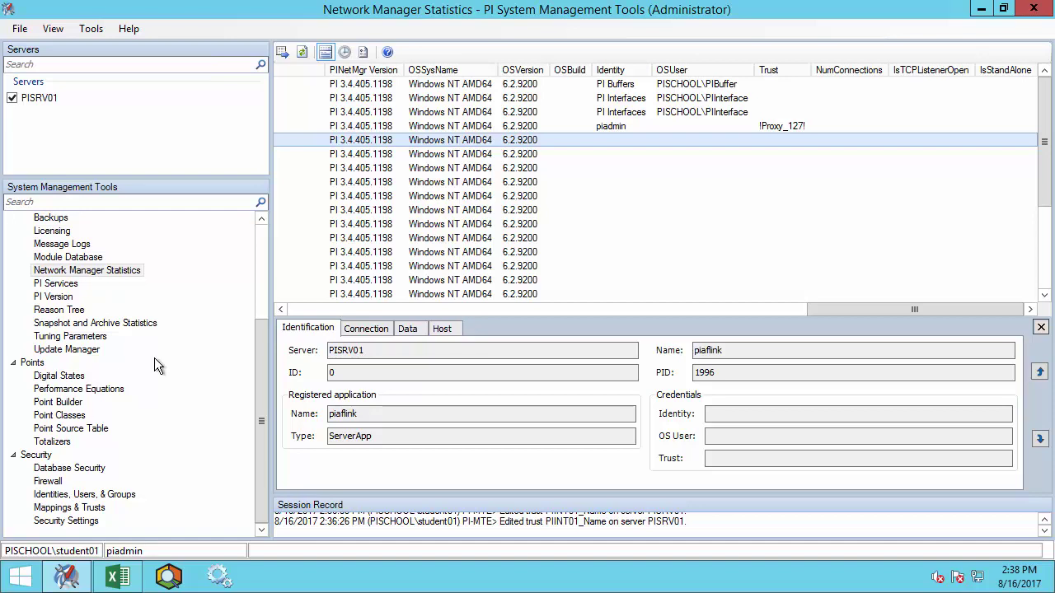
left_click(262, 251)
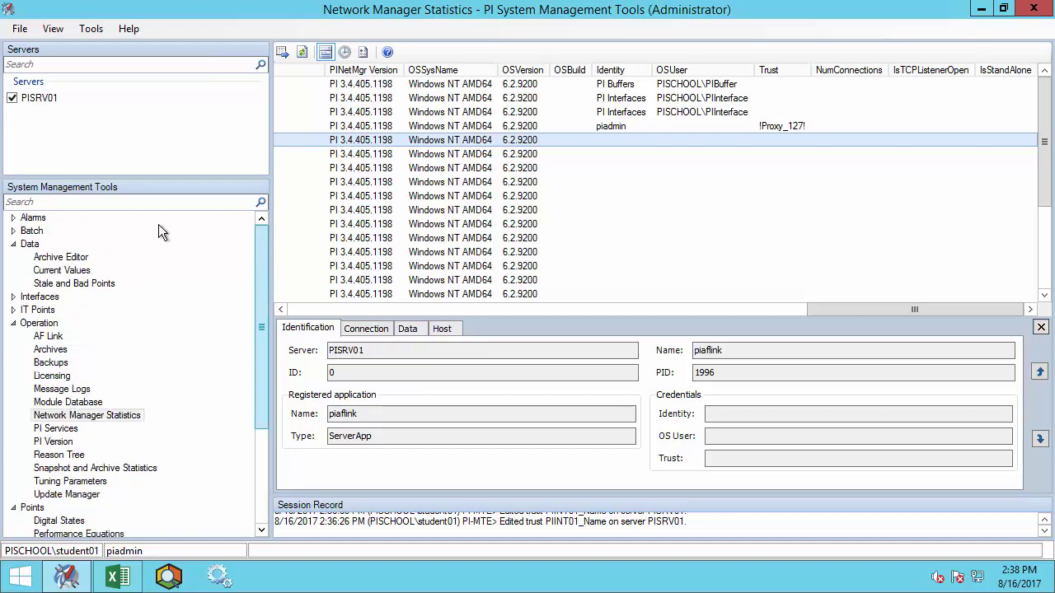
- Refresh Current Values to confirm tag data is still updating
left_click(59, 274)
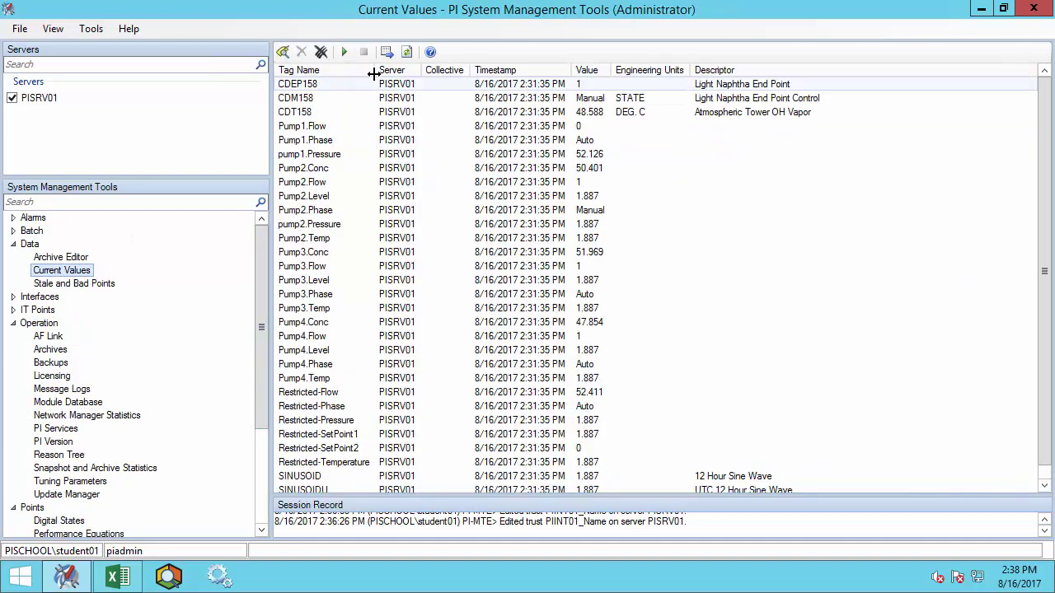
left_click(407, 51)
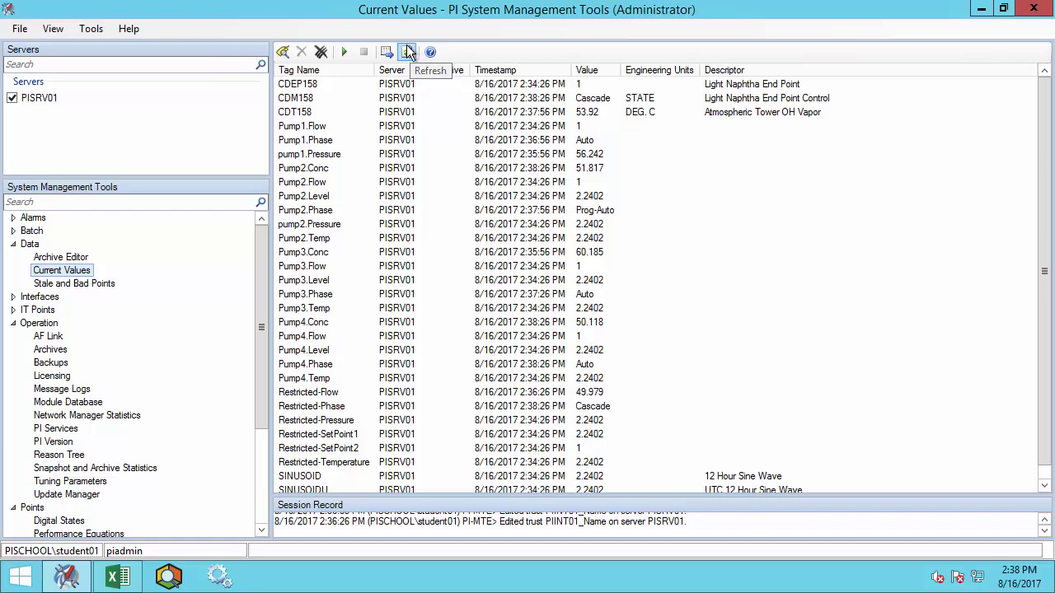
left_click(485, 137)
mouse_move(456, 112)
left_mouse_down()
mouse_move(460, 218)
mouse_move(600, 424)
mouse_move(640, 431)
left_mouse_up()
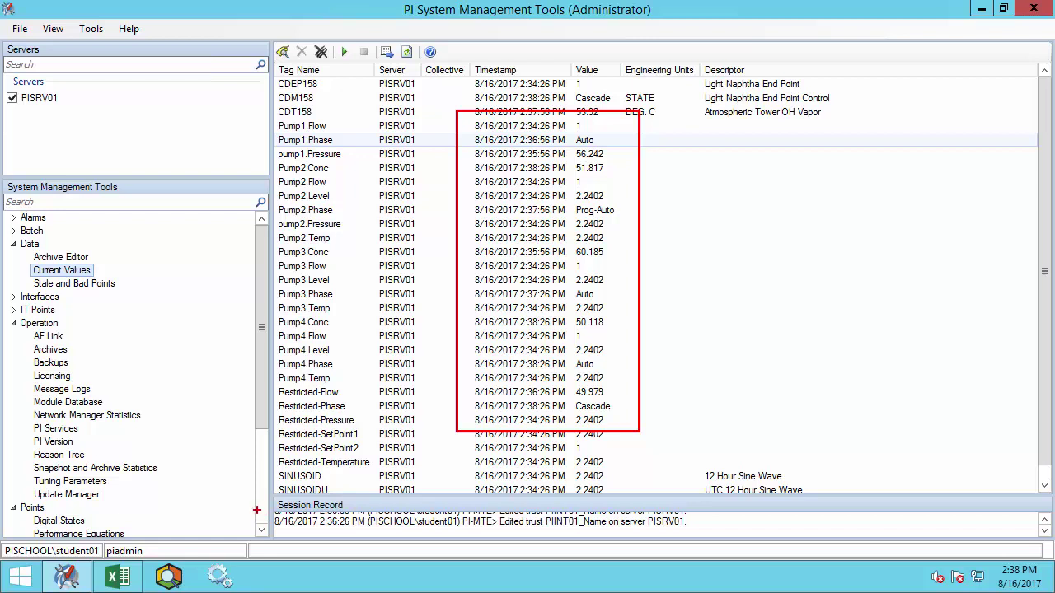
- Raise Security Settings to disable API and SDK trusts, explicit logins and blank passwords
left_click(266, 484)
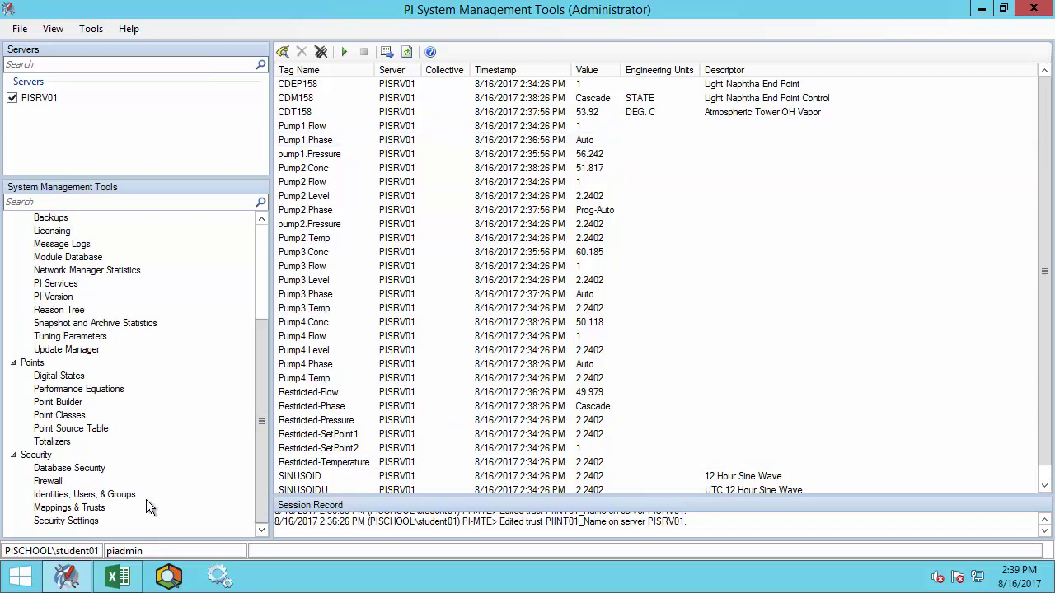
left_click(82, 520)
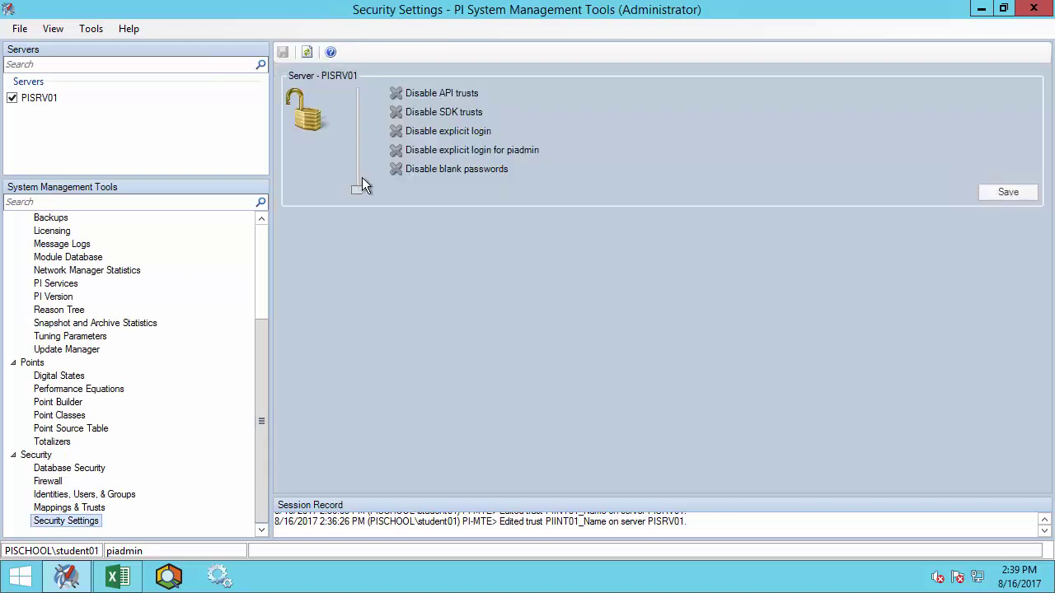
left_click_drag(358, 192, 347, 76)
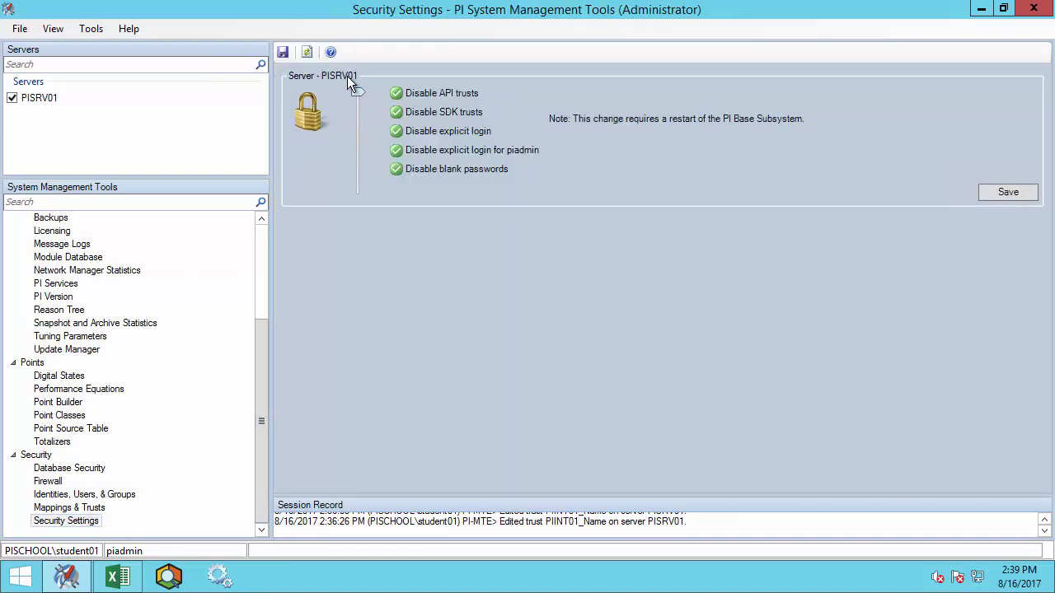